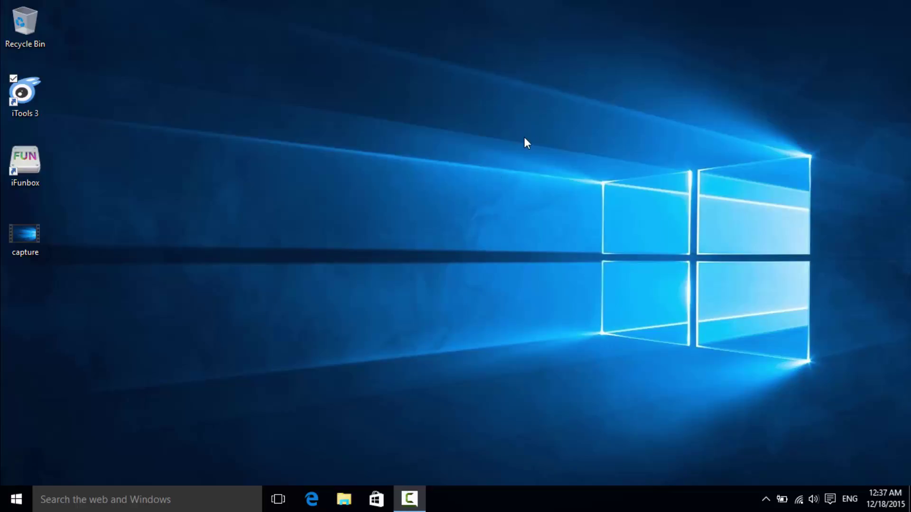
Clear the desktop icon selection while iTools 3 opens on the iPad 2's iOS 9.2, 16GB details.
left_click_drag(525, 137, 702, 256)
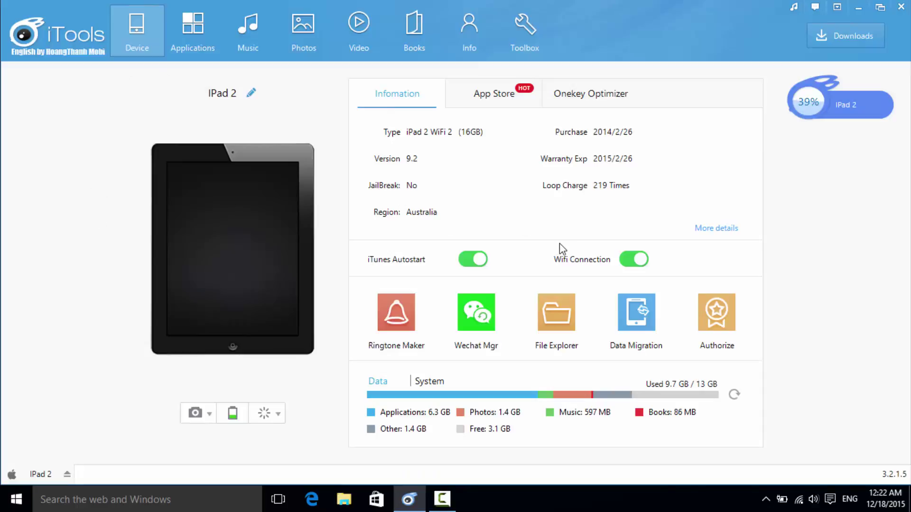
List the iPad 2's 89 installed apps and mark Tap4Call in the list.
left_click(197, 34)
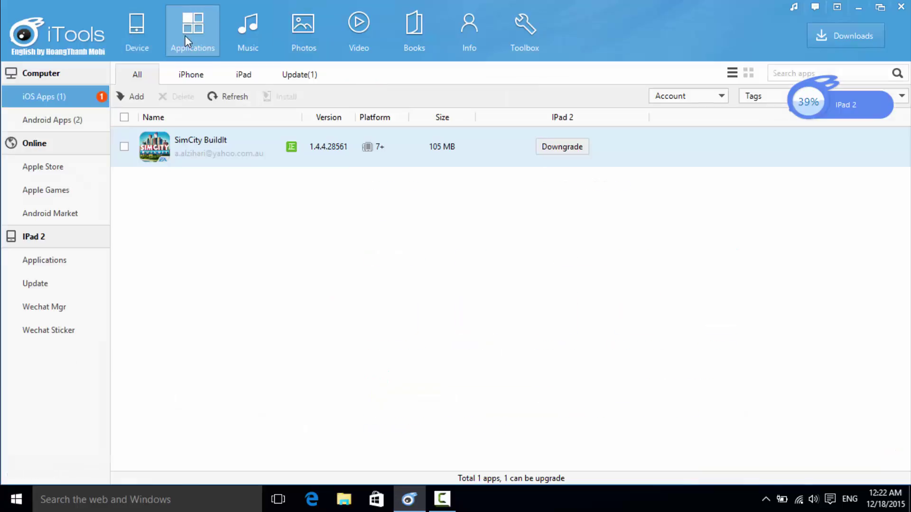
left_click(76, 266)
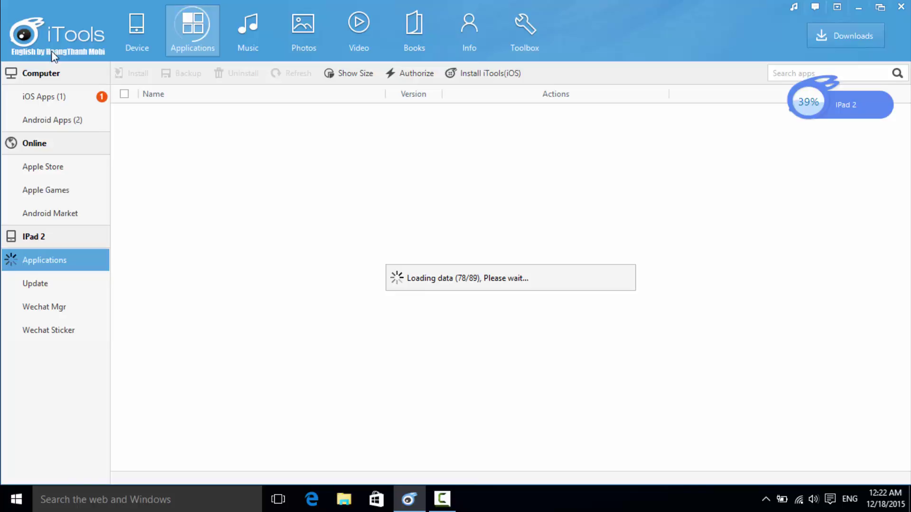
left_click(308, 198)
scroll(311, 216, "down", 2)
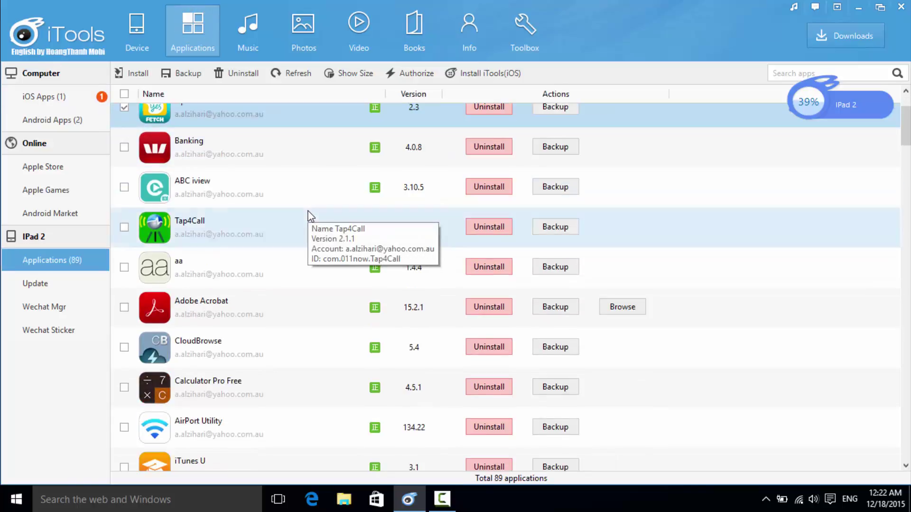
left_click(709, 233)
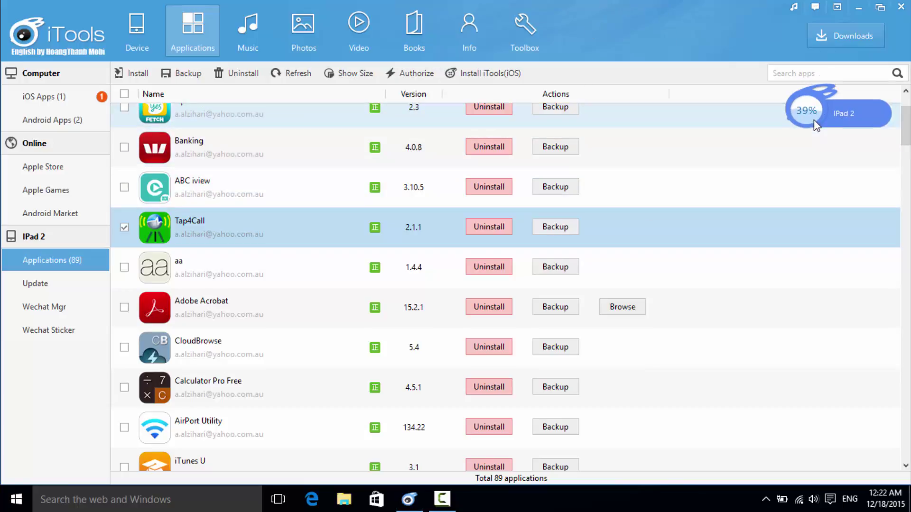
Close the floating 39% device widget with Exit Gadget.
left_click_drag(814, 121, 813, 105)
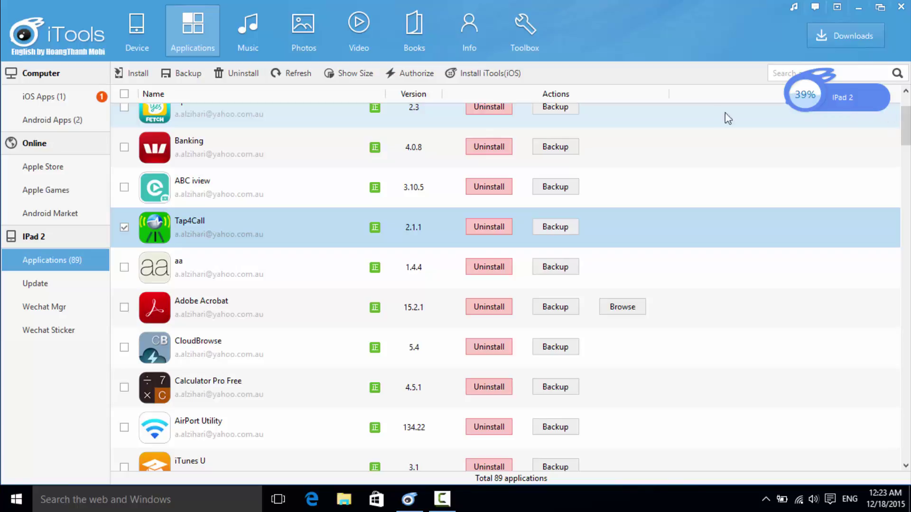
right_click(831, 105)
left_click(828, 179)
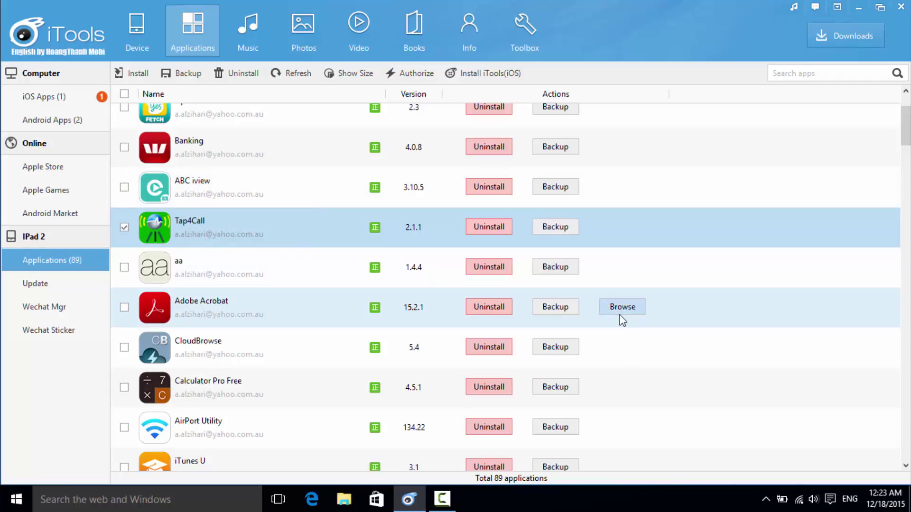
Return to the top of the app list and select Adobe Acrobat.
scroll(620, 315, "up", 2)
scroll(620, 315, "down", 10)
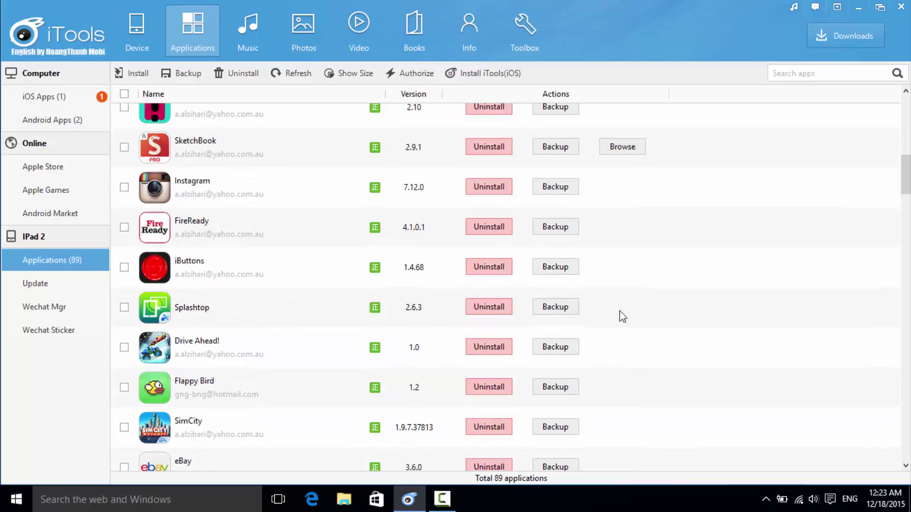
scroll(625, 156, "up", 5)
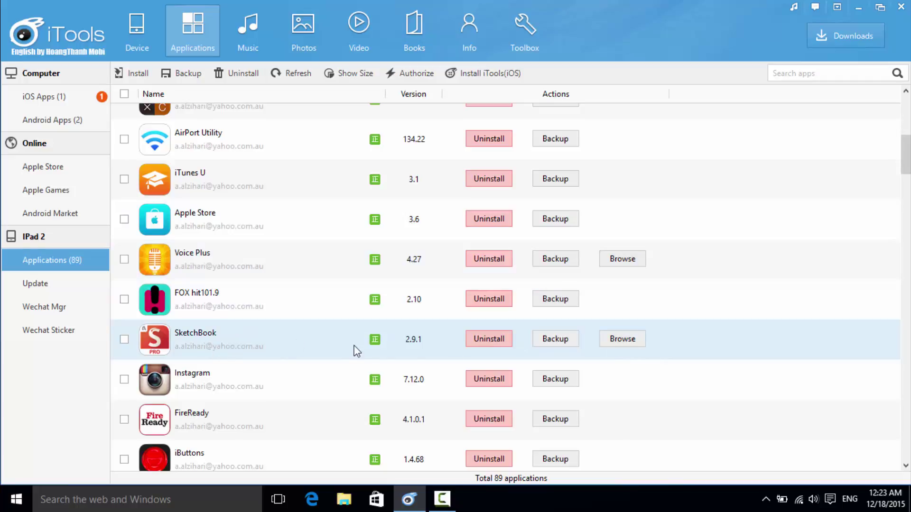
scroll(332, 338, "up", 3)
scroll(329, 336, "up", 3)
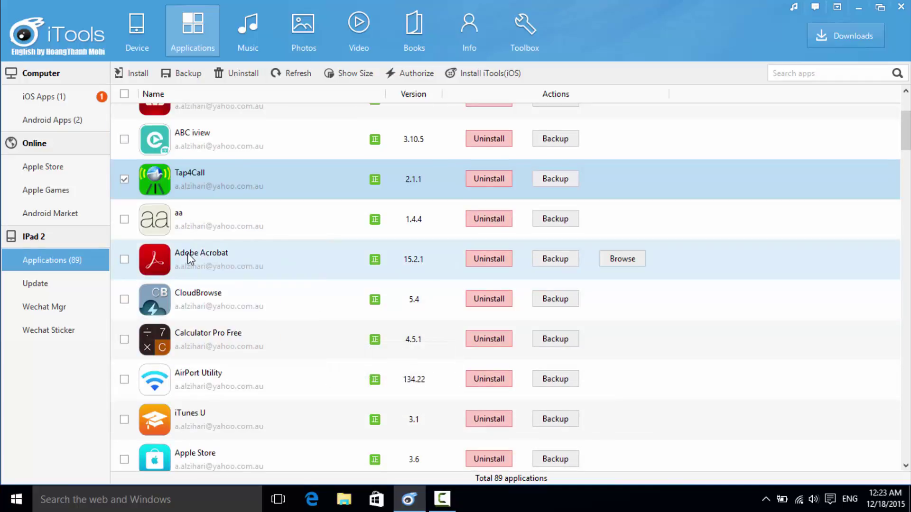
left_click(199, 261)
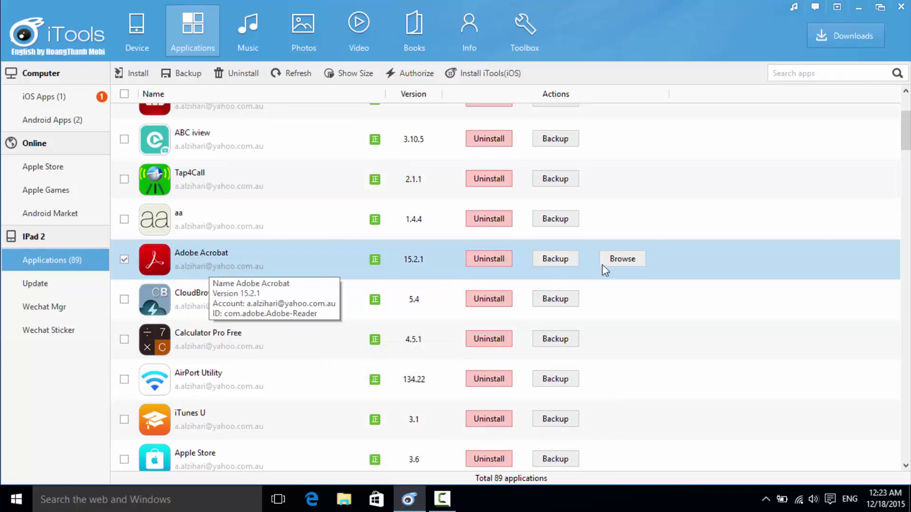
left_click(616, 259)
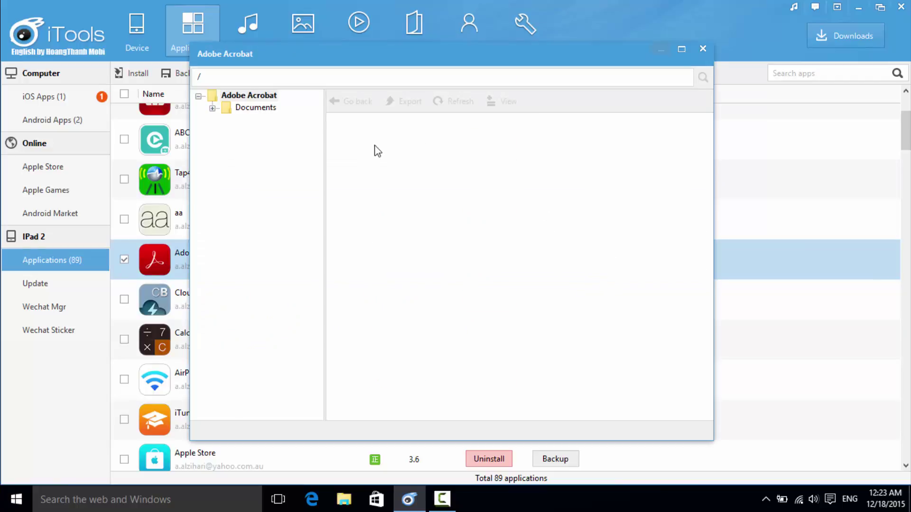
left_click(271, 110)
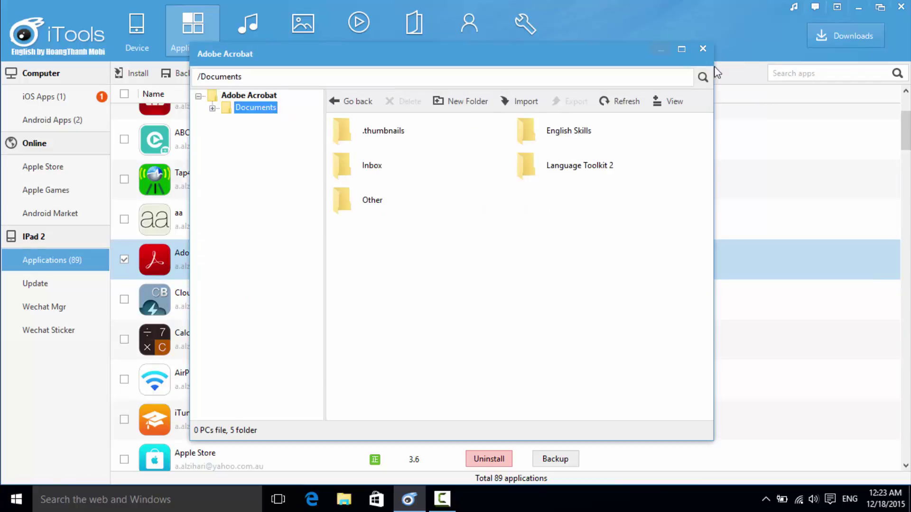
left_click(703, 49)
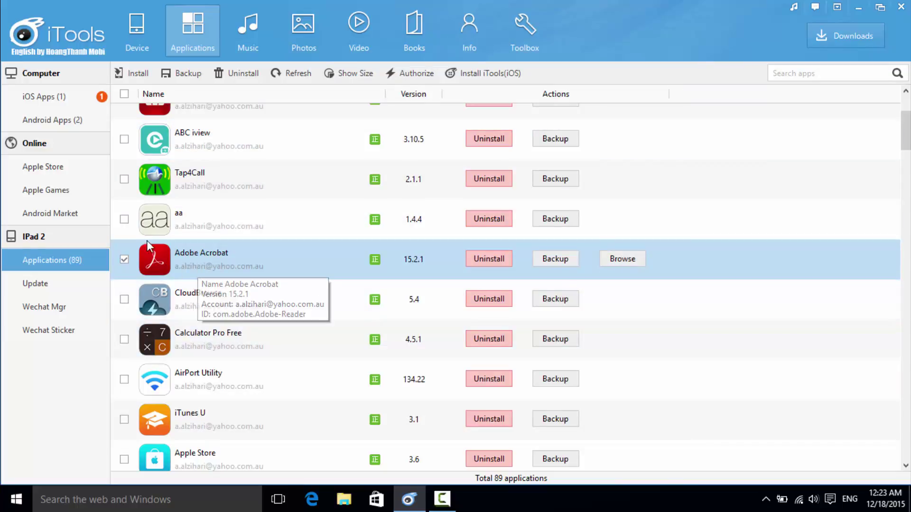
scroll(191, 275, "down", 3)
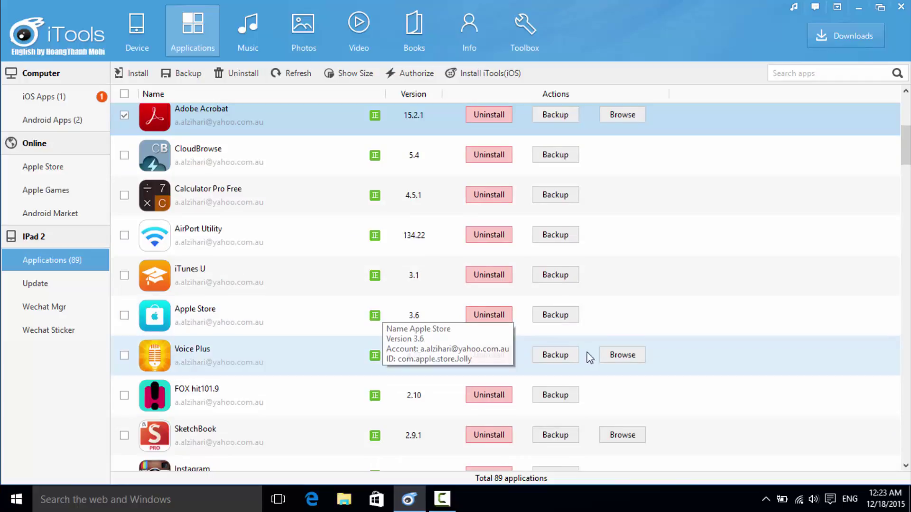
scroll(614, 360, "down", 1)
scroll(614, 365, "down", 1)
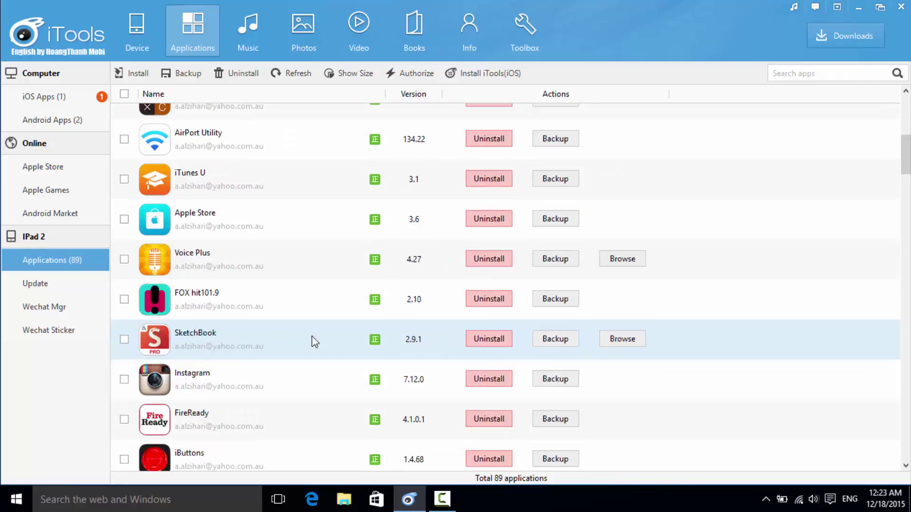
scroll(233, 365, "down", 10)
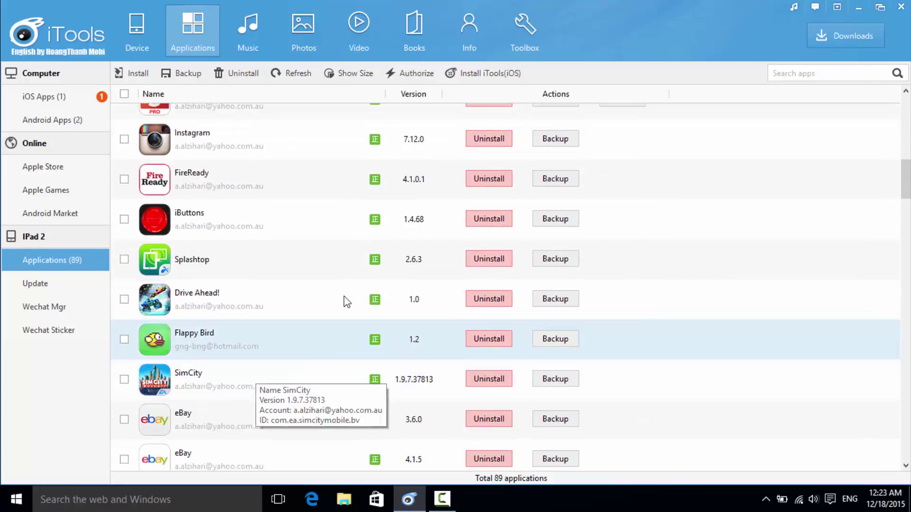
scroll(520, 368, "down", 15)
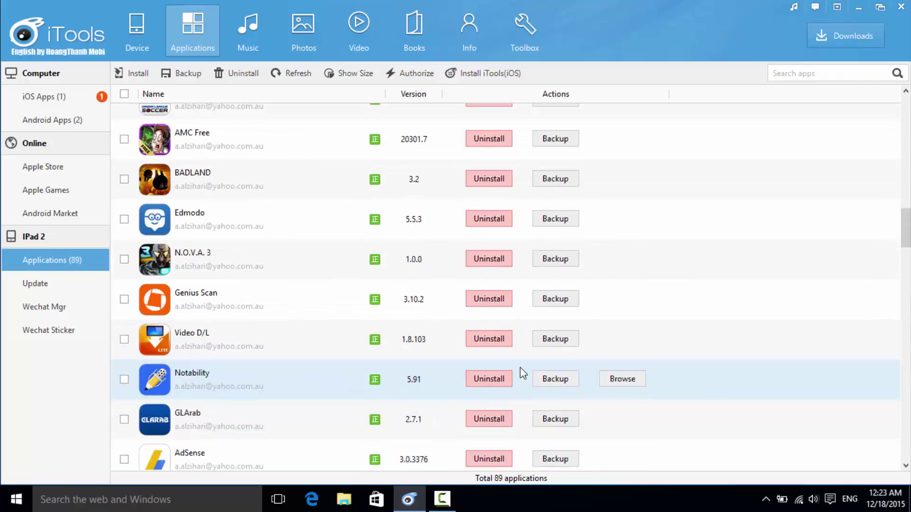
scroll(488, 356, "down", 4)
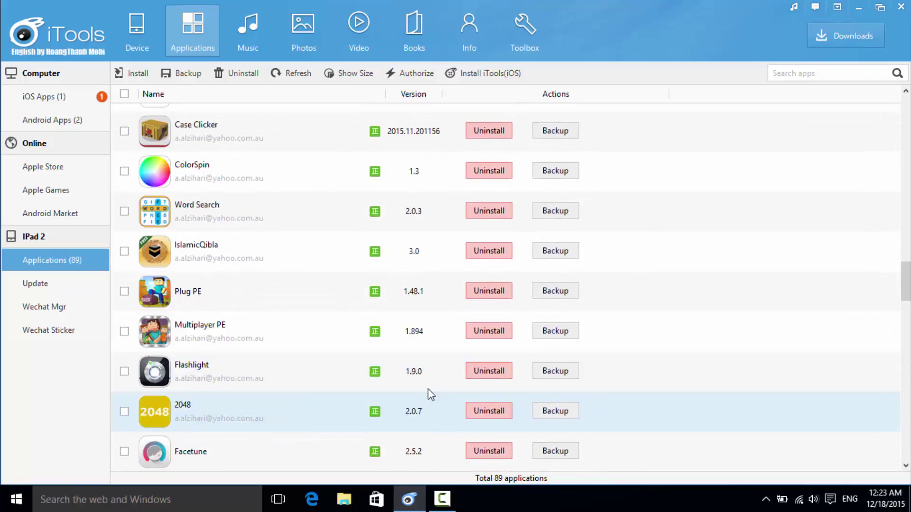
scroll(428, 375, "down", 10)
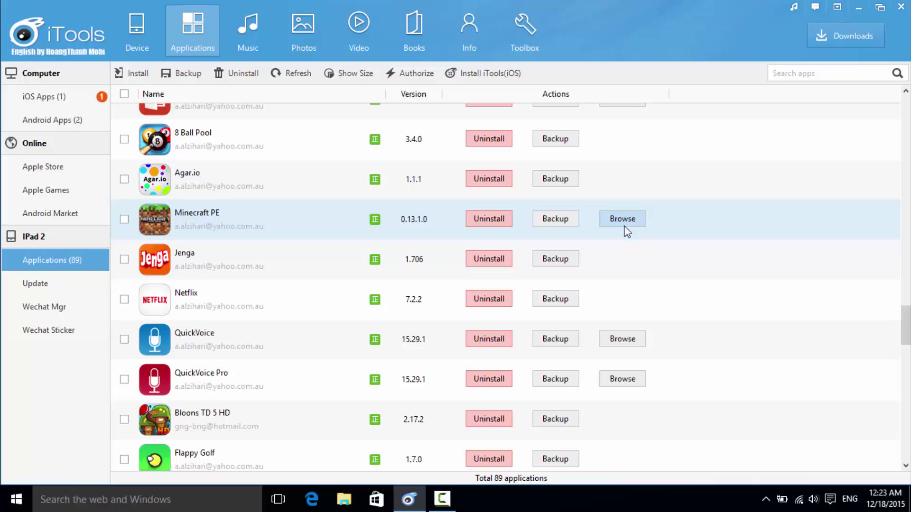
left_click(623, 220)
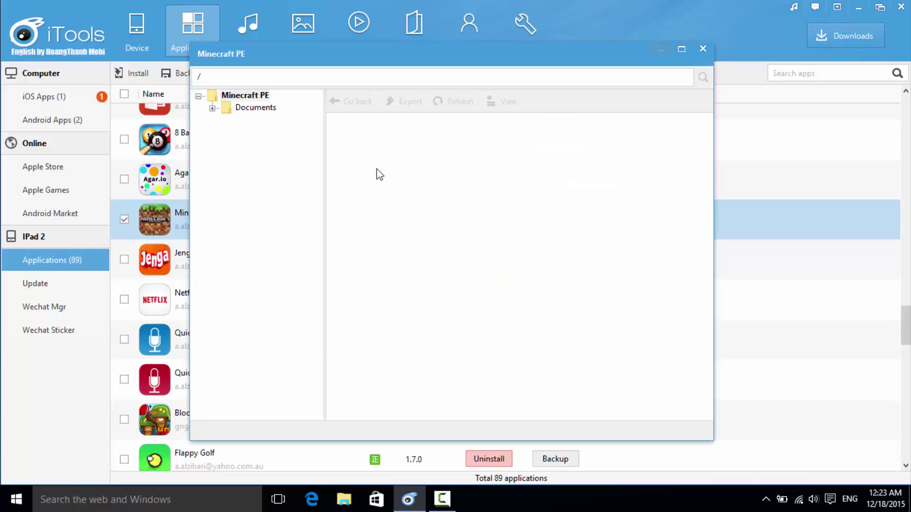
left_click(259, 109)
double_click(339, 128)
double_click(370, 135)
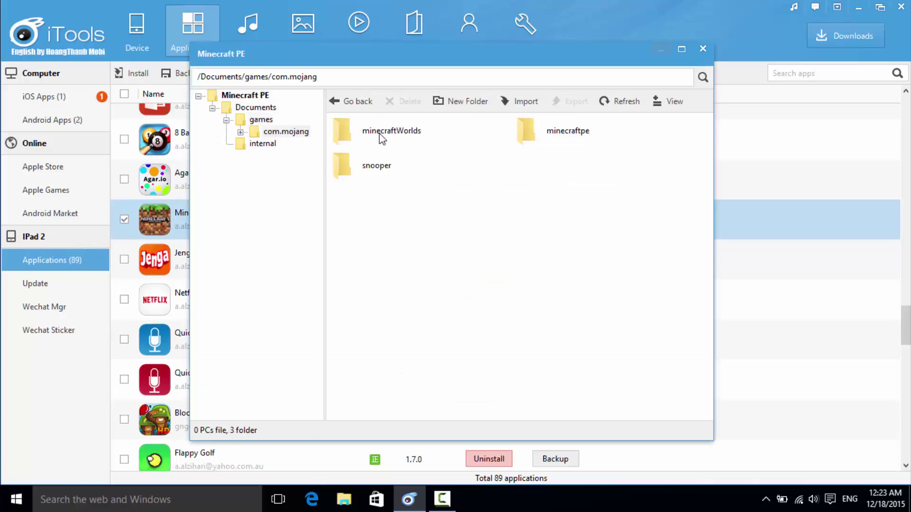
left_click(702, 49)
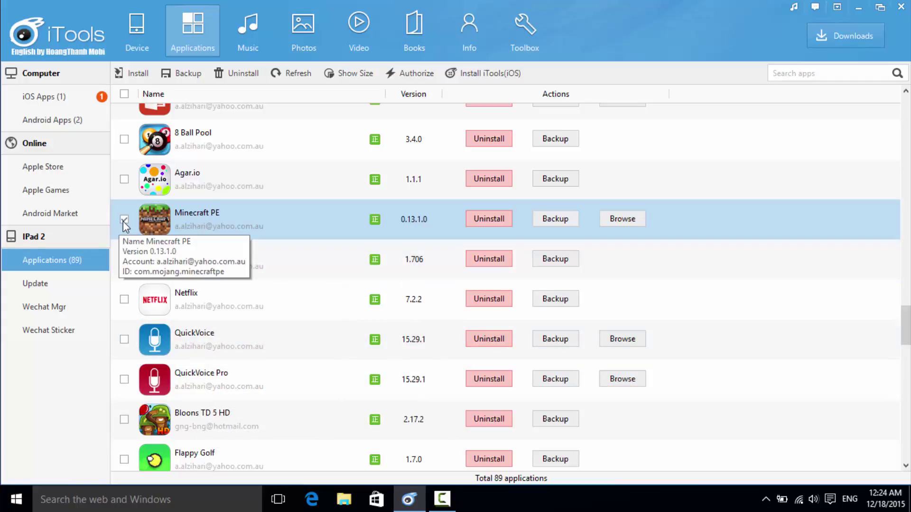
scroll(241, 212, "down", 2)
scroll(241, 213, "down", 4)
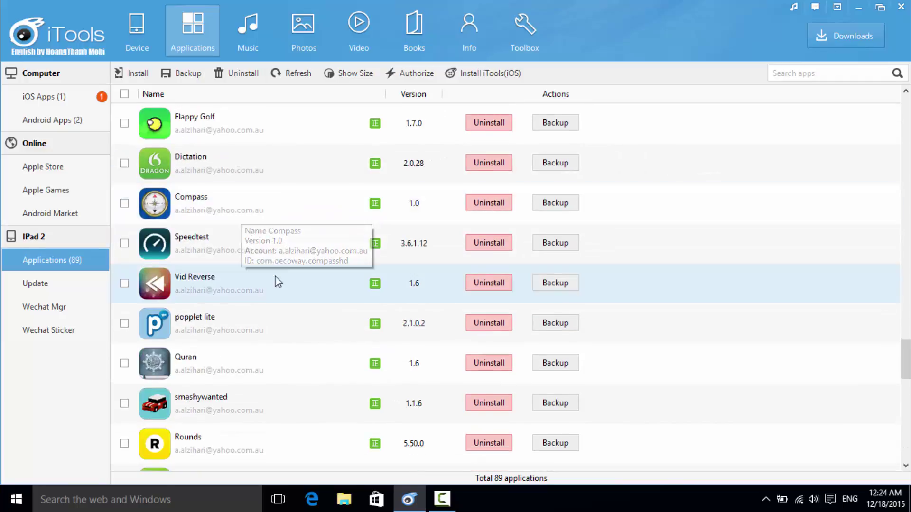
scroll(256, 361, "down", 3)
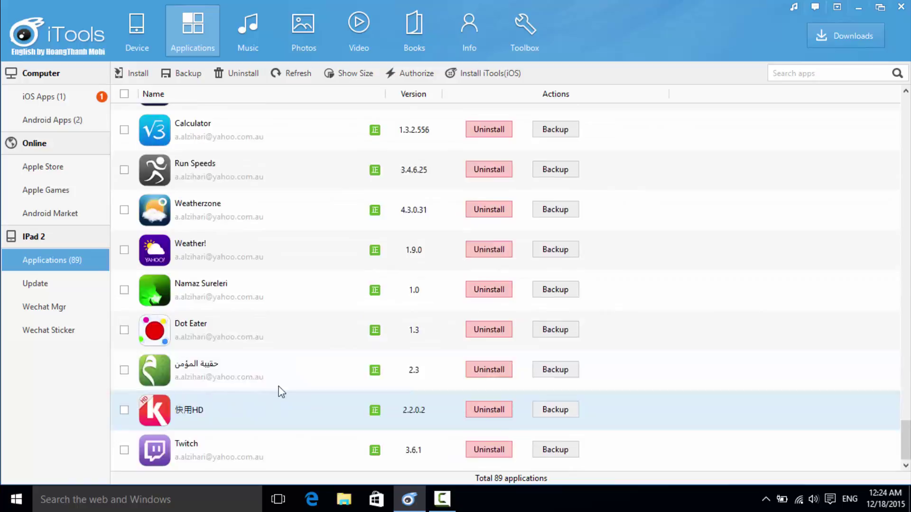
scroll(278, 380, "up", 7)
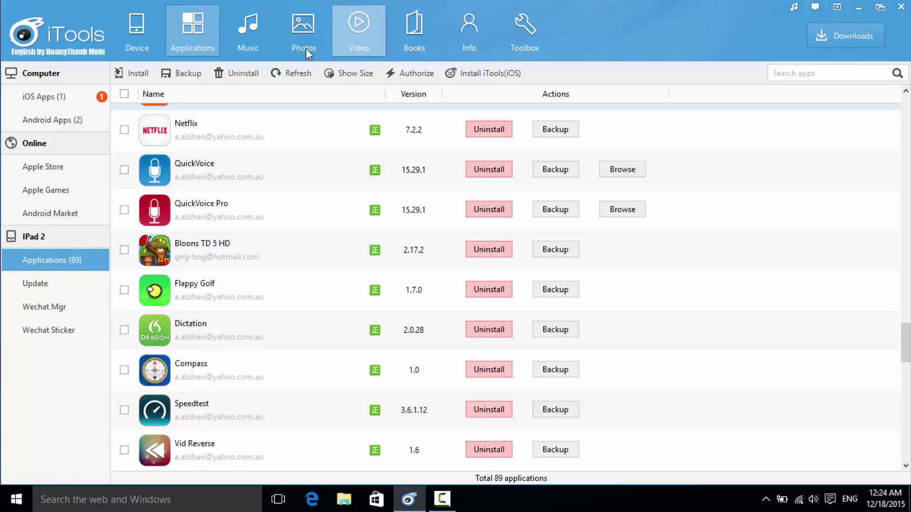
Launch the iTools Android Emulator from the Toolbox page.
left_click(514, 35)
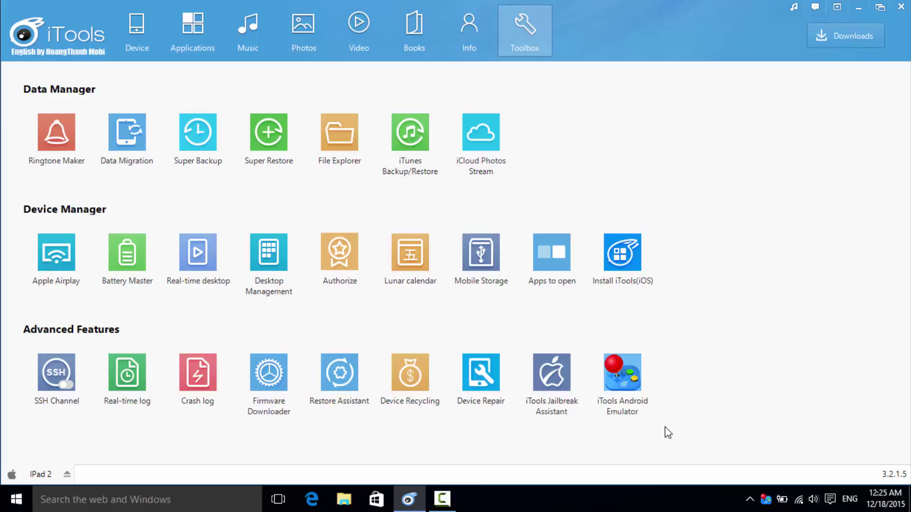
left_click(651, 367)
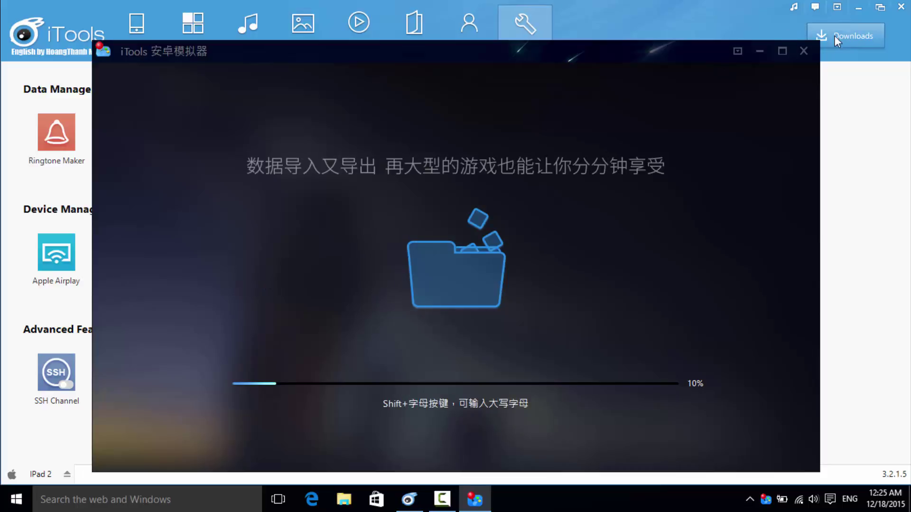
Run a Onekey Optimizer scan on the iPad 2, scoring 100, while the emulator loads.
left_click(863, 199)
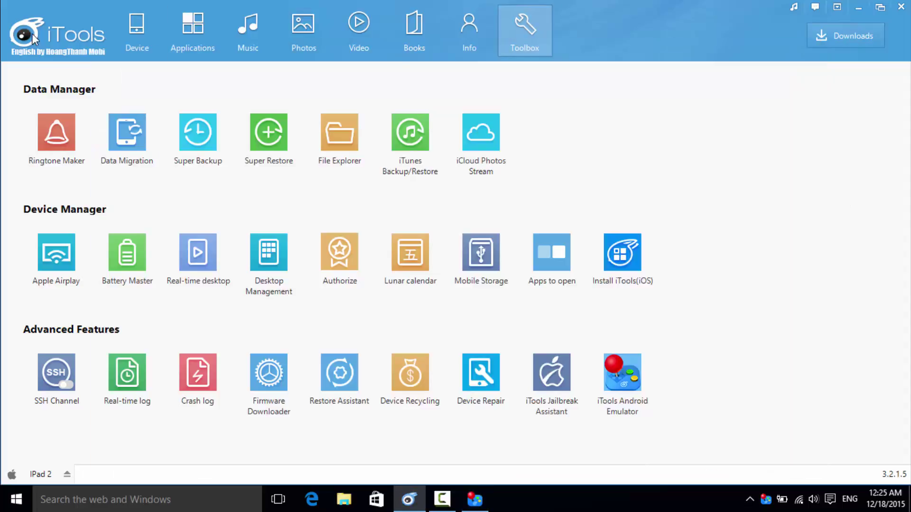
left_click(125, 41)
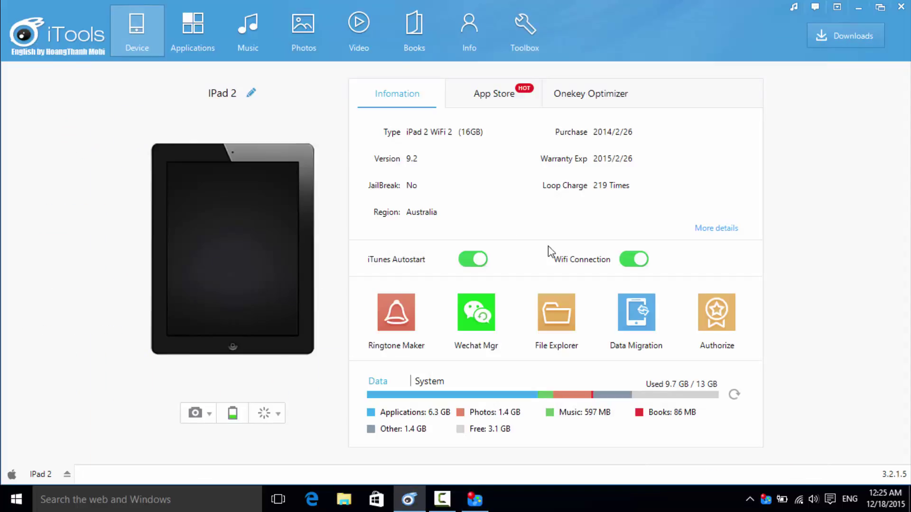
left_click(587, 100)
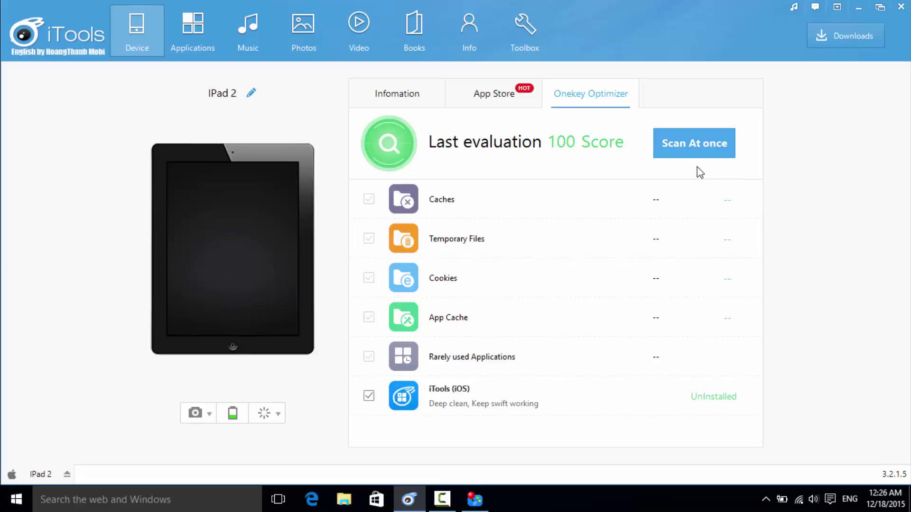
left_click(679, 151)
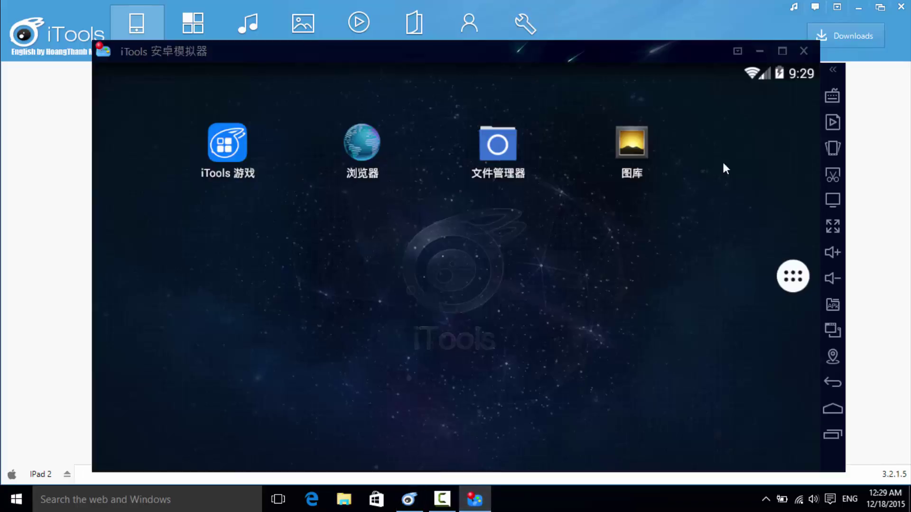
Switch the emulator to full screen and briefly pull down the notification shade.
left_click(834, 226)
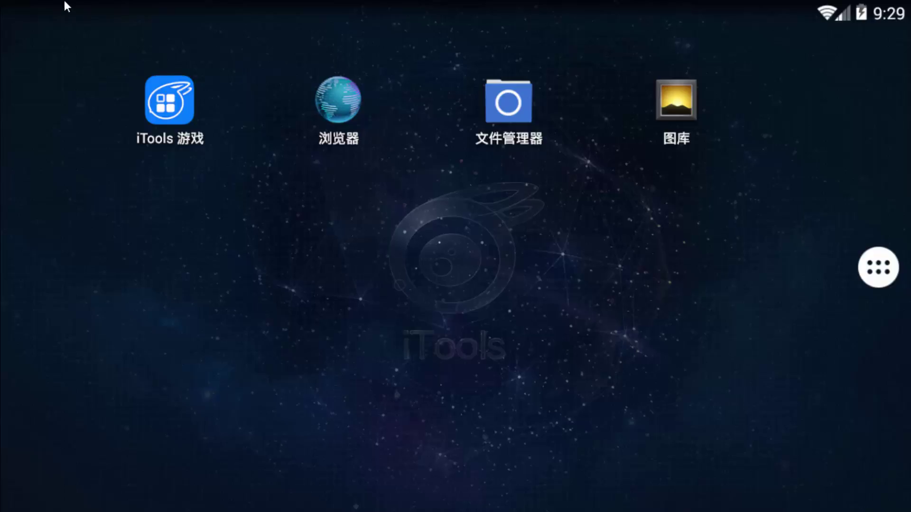
left_click_drag(95, 1, 93, 24)
Set the Android language to English (Australia) via 设置 > 语言和输入法 > 语言.
left_click(877, 277)
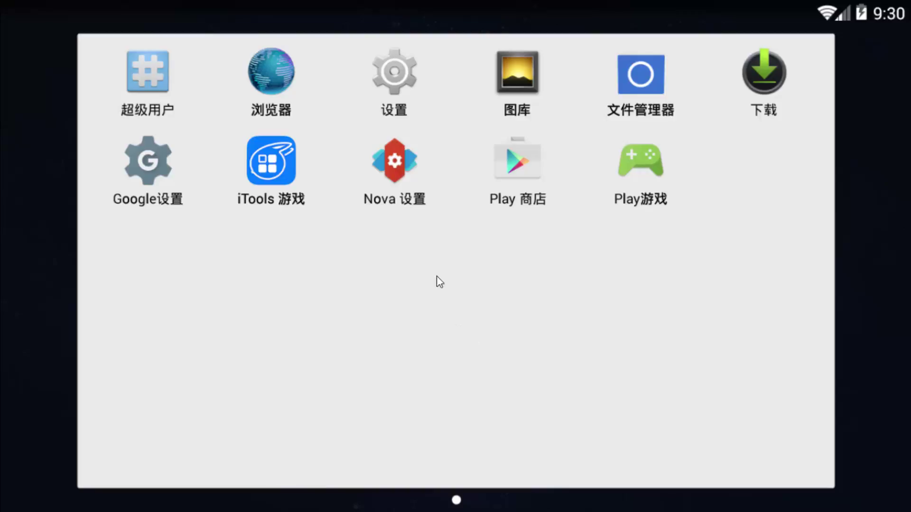
left_click(396, 73)
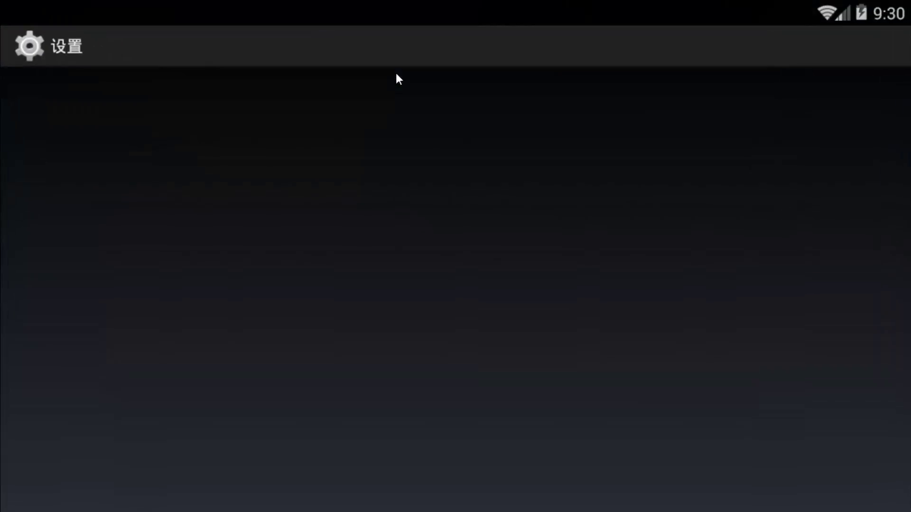
scroll(285, 163, "down", 10)
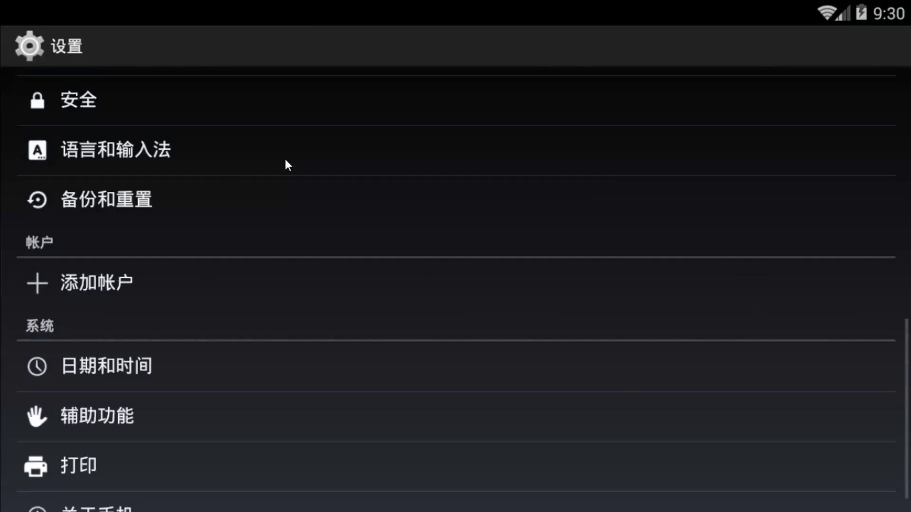
left_click(171, 163)
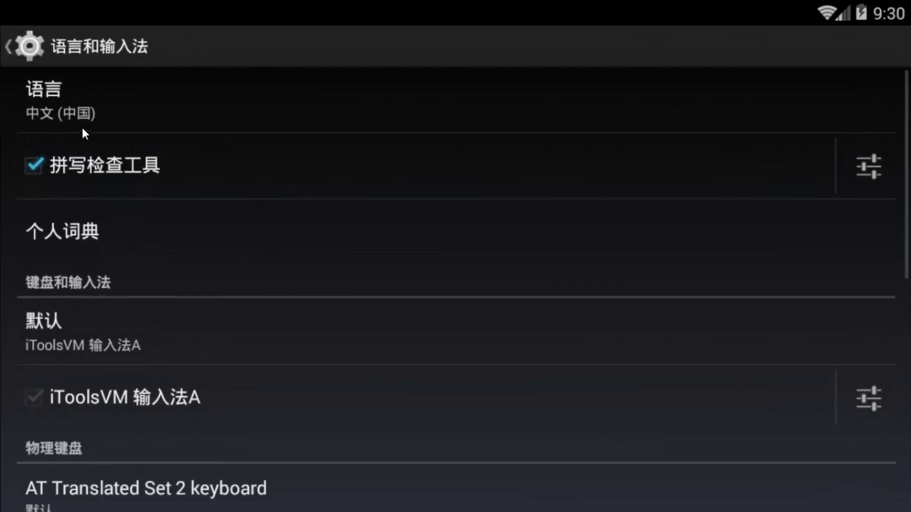
left_click(65, 93)
scroll(90, 187, "down", 11)
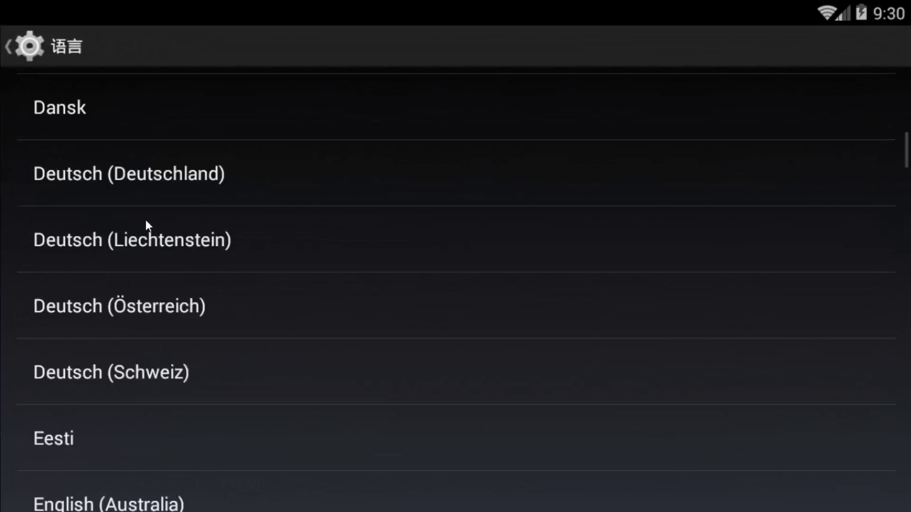
scroll(147, 220, "down", 7)
scroll(144, 217, "up", 2)
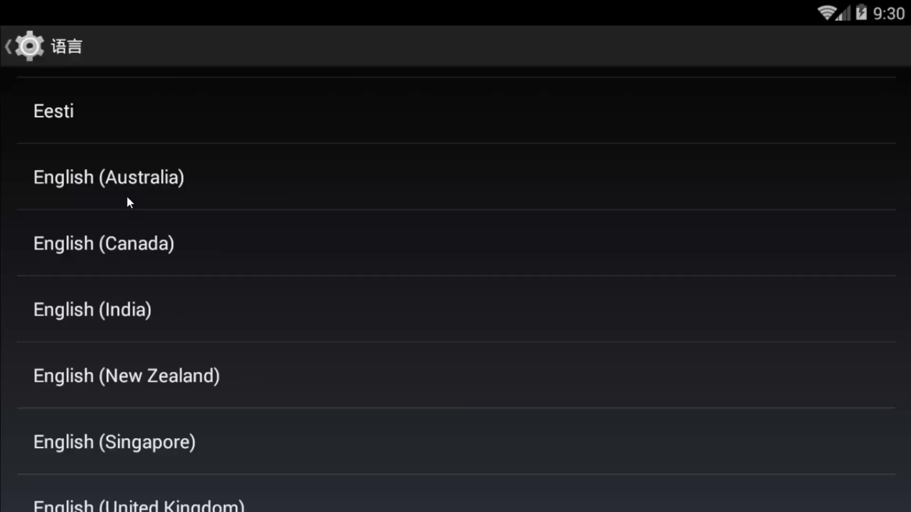
left_click(129, 202)
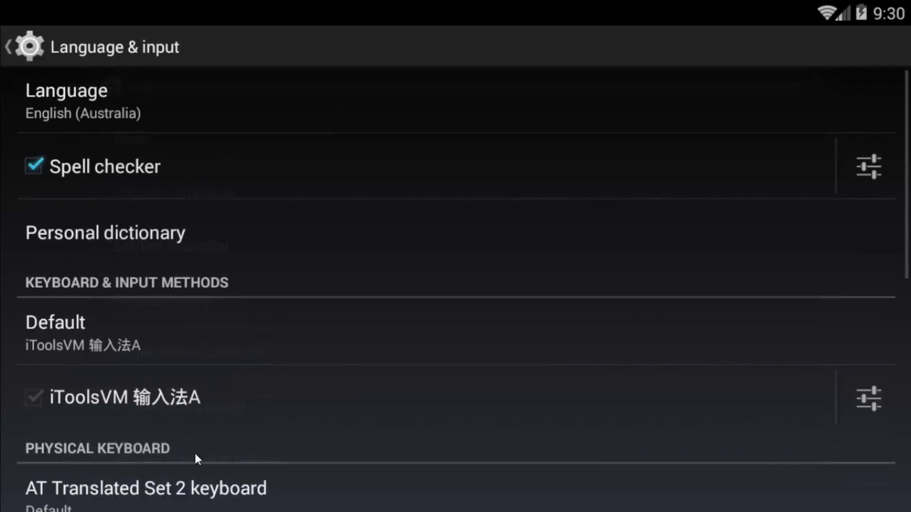
Leave Settings, check the app drawer now shows English names, and return to the home screen.
left_click(6, 47)
mouse_move(900, 424)
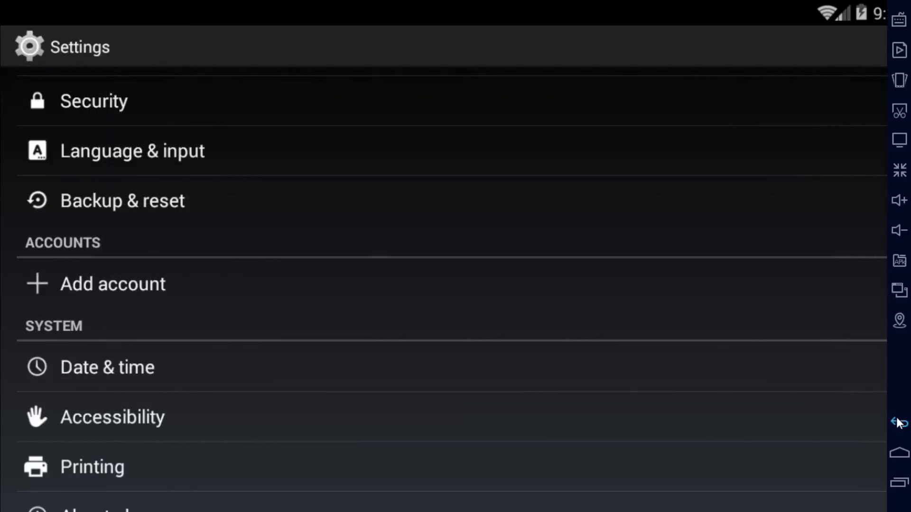
left_click(903, 457)
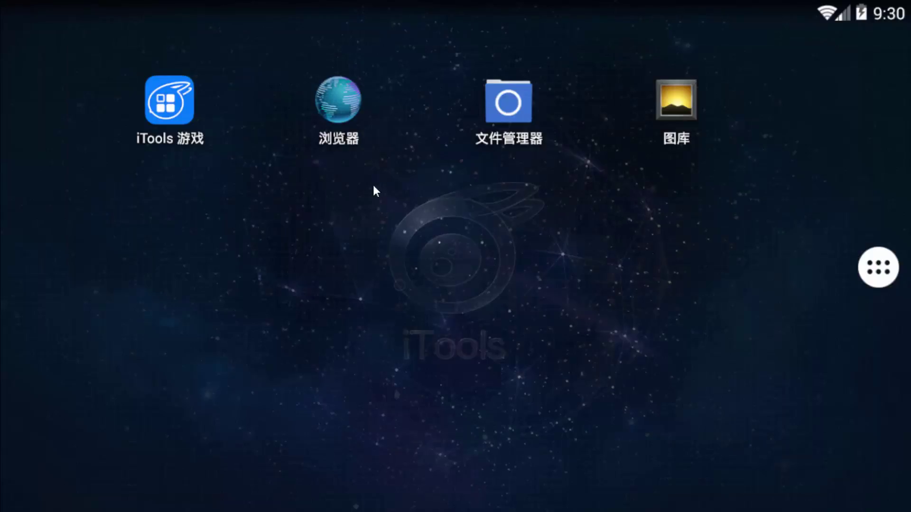
left_click(892, 274)
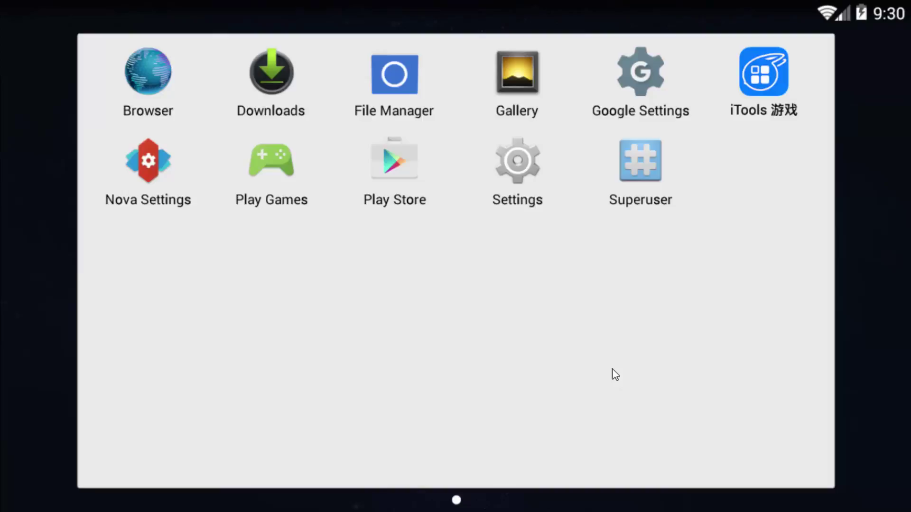
mouse_move(901, 261)
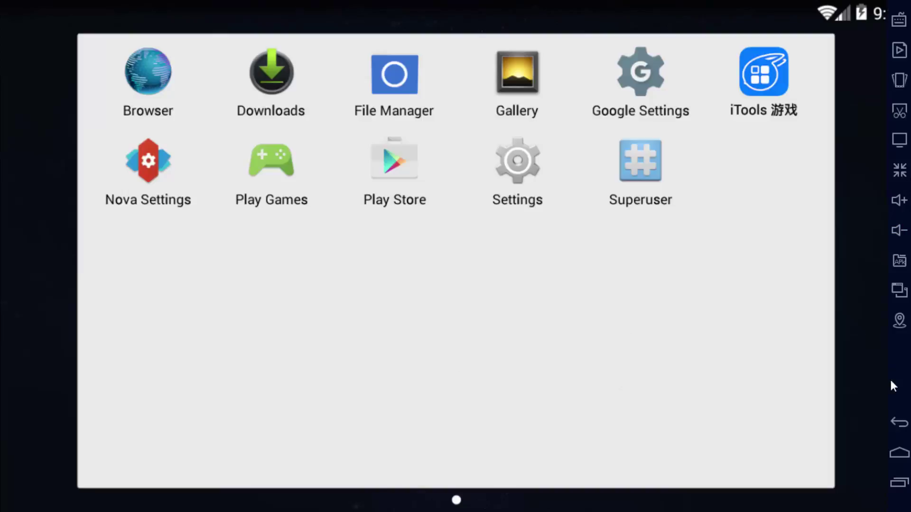
left_click(895, 454)
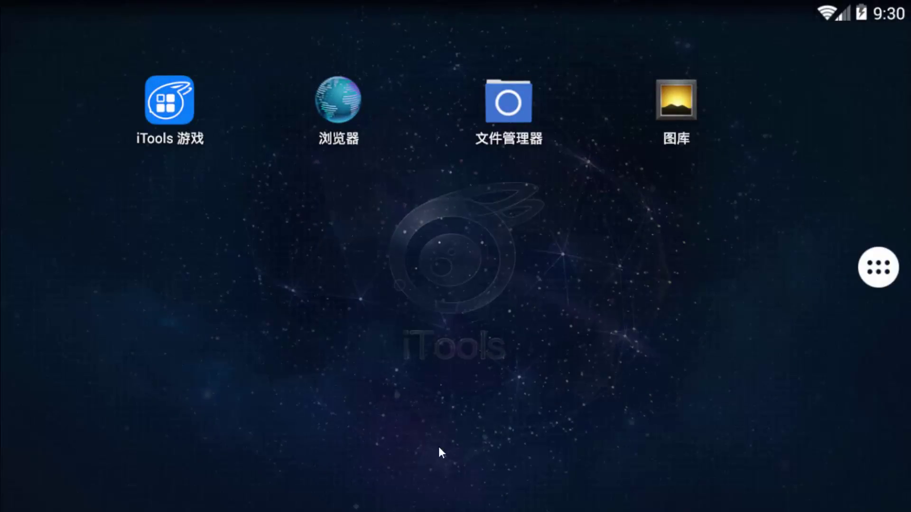
Apply the colourful hexagon wallpaper, check the app drawer, and reopen the home-screen editing overview.
left_click(466, 266)
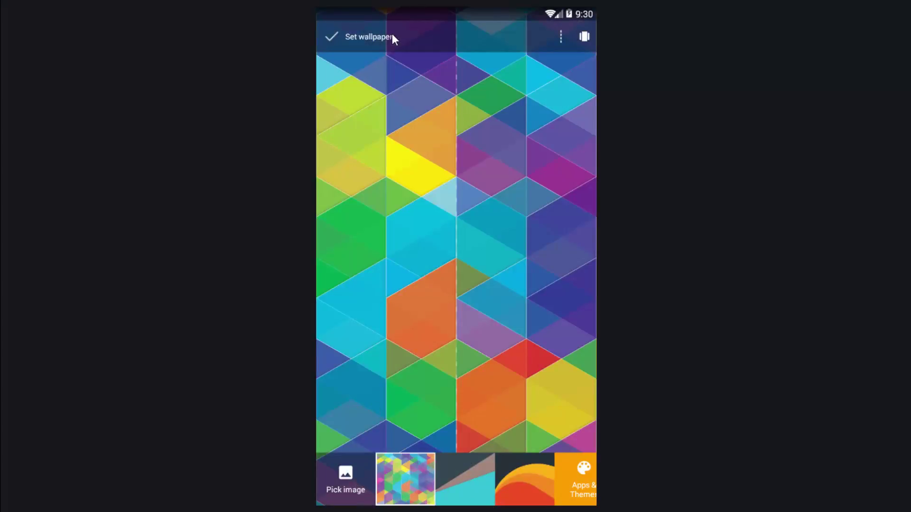
left_click(370, 37)
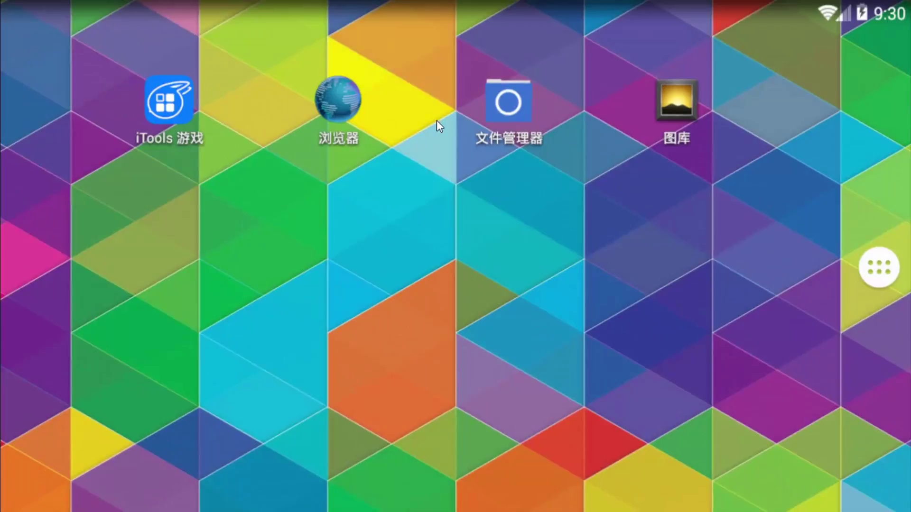
left_click(867, 271)
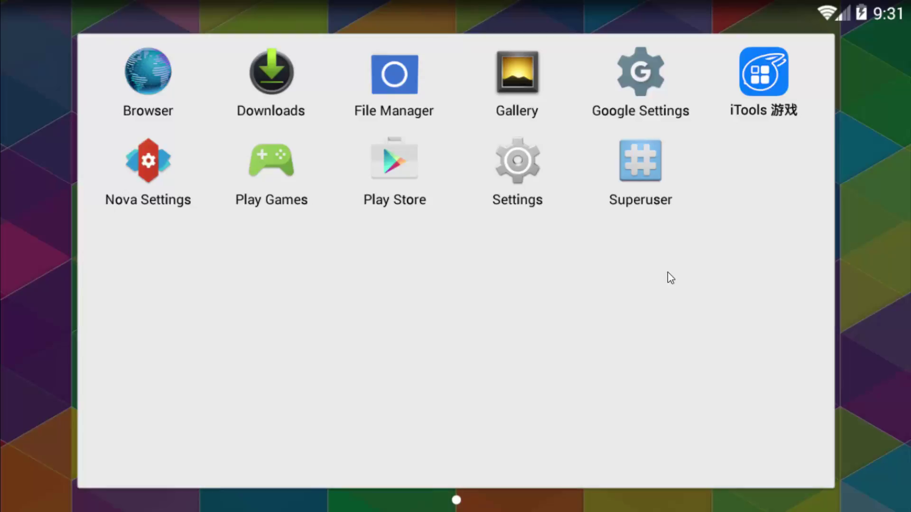
mouse_move(908, 326)
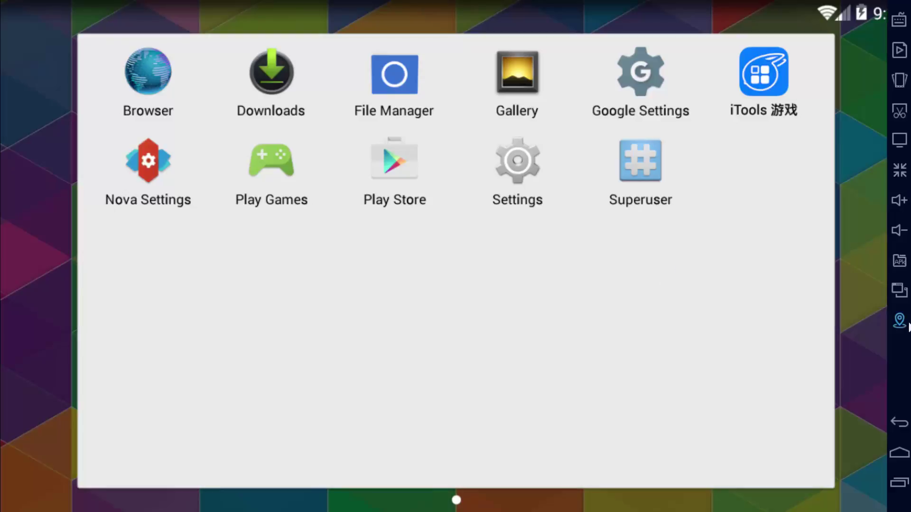
left_click(898, 455)
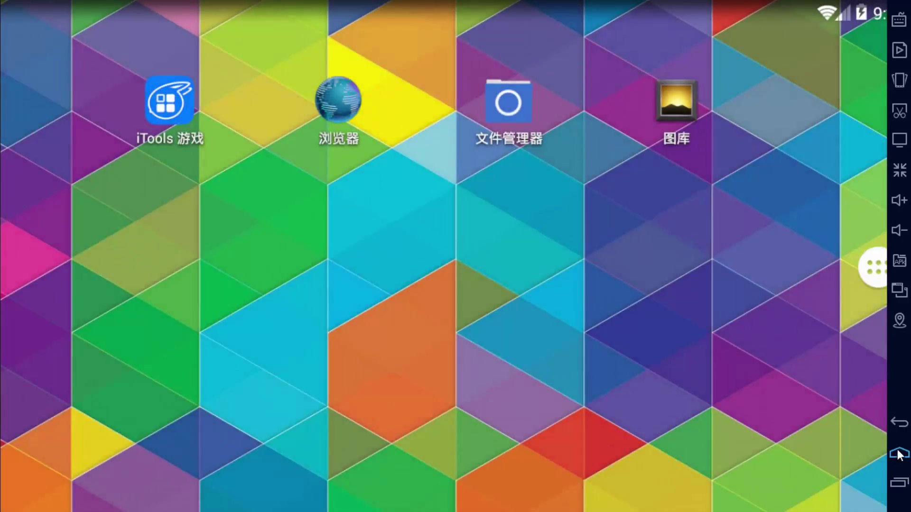
left_click(778, 398)
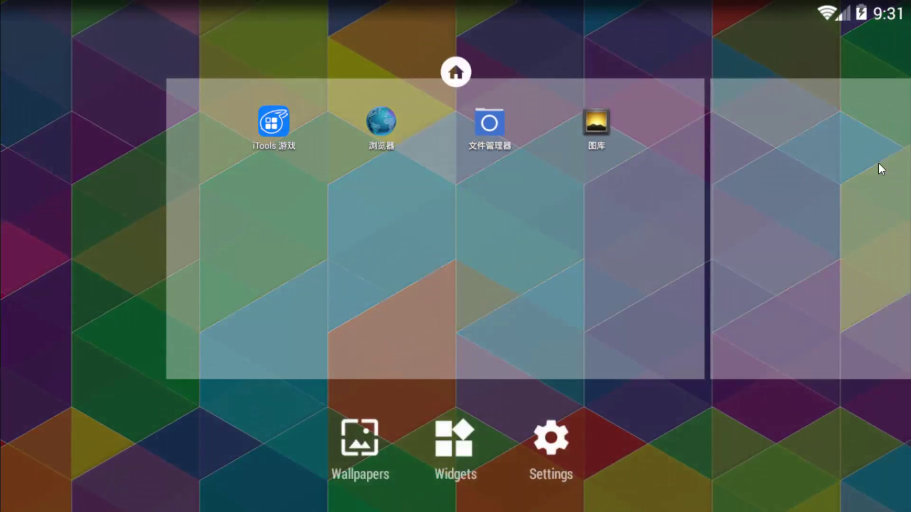
Exit full screen, dismiss the key-mapping and script-recording panels, and leave the launcher overview.
left_click(900, 178)
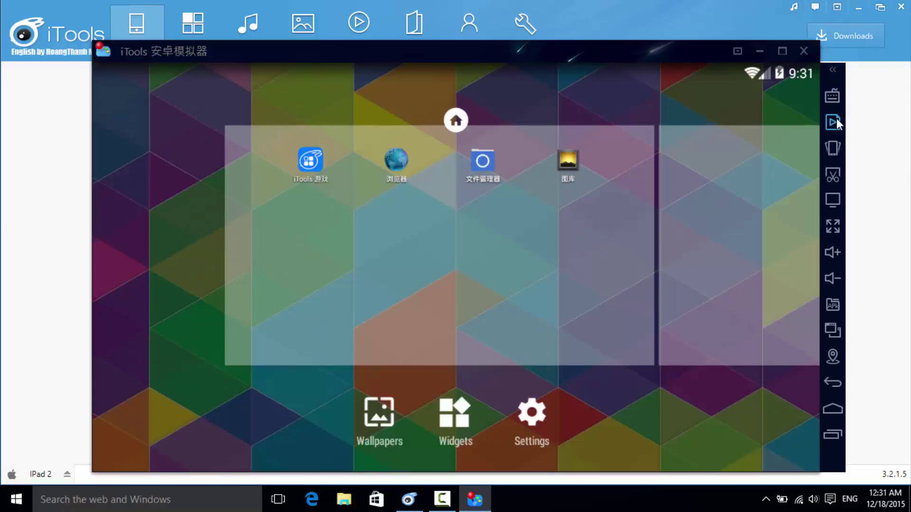
left_click(839, 103)
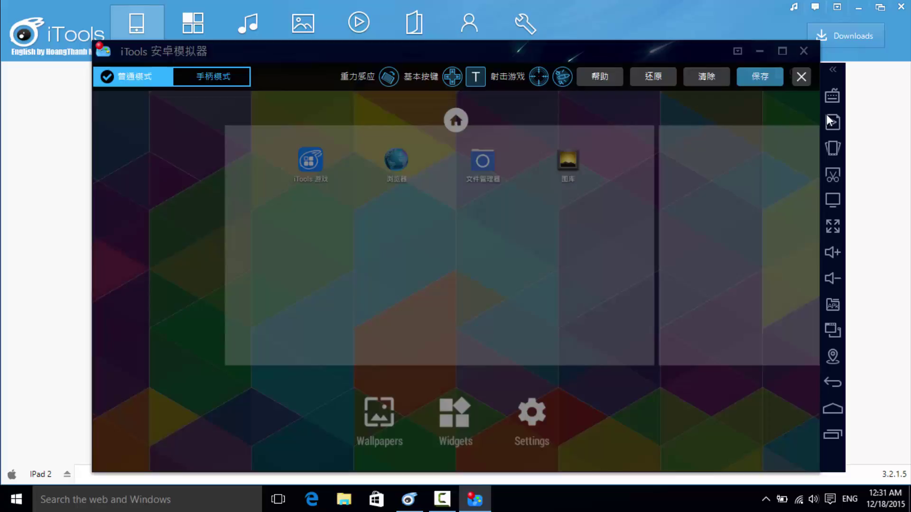
left_click(805, 76)
left_click(833, 122)
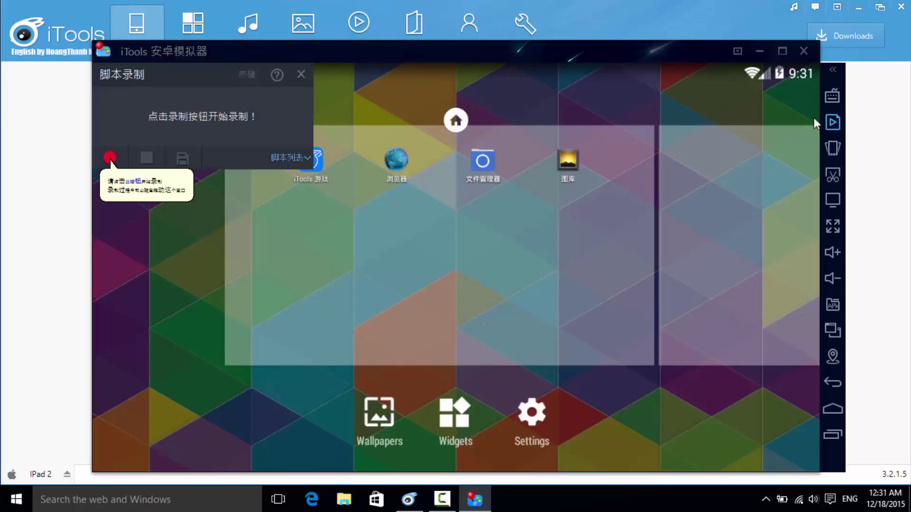
left_click(302, 75)
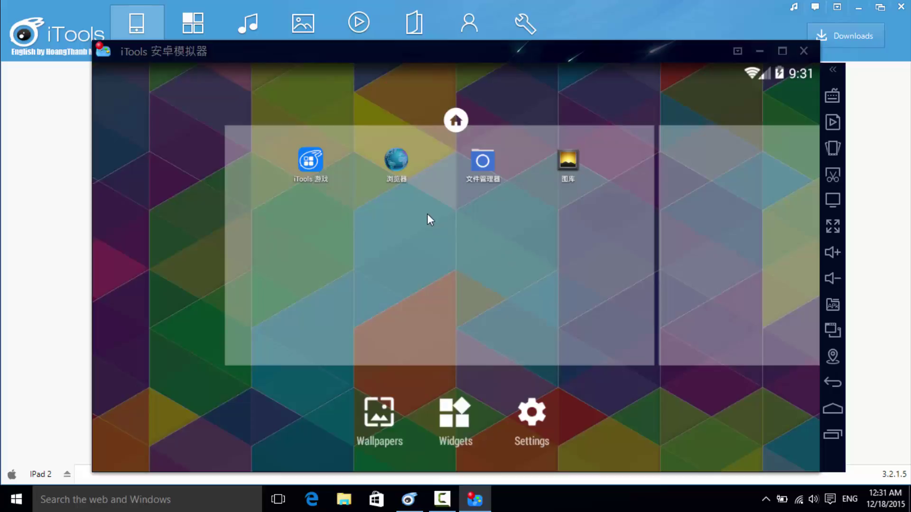
left_click(482, 257)
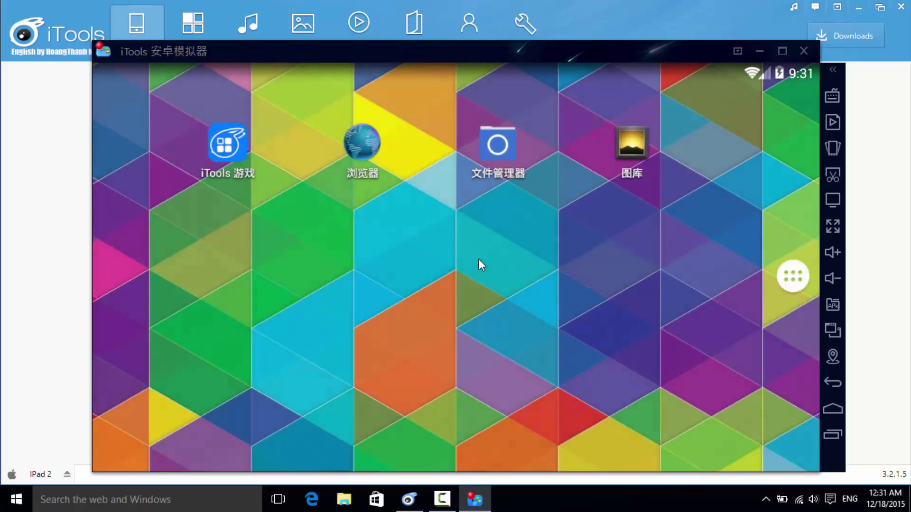
Minimize the emulator and show the Applications page listing SimCity BuildIt 1.4.4.28561 at 105 MB.
left_click(761, 52)
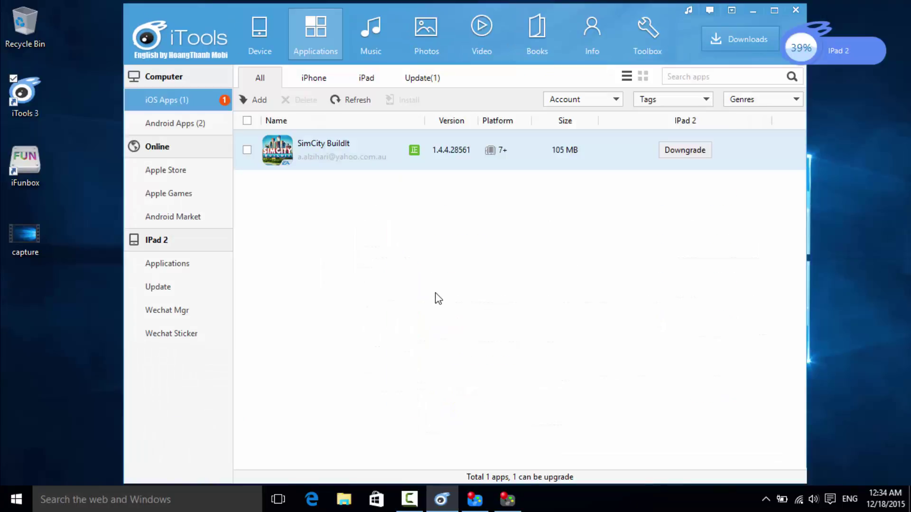
left_click(276, 46)
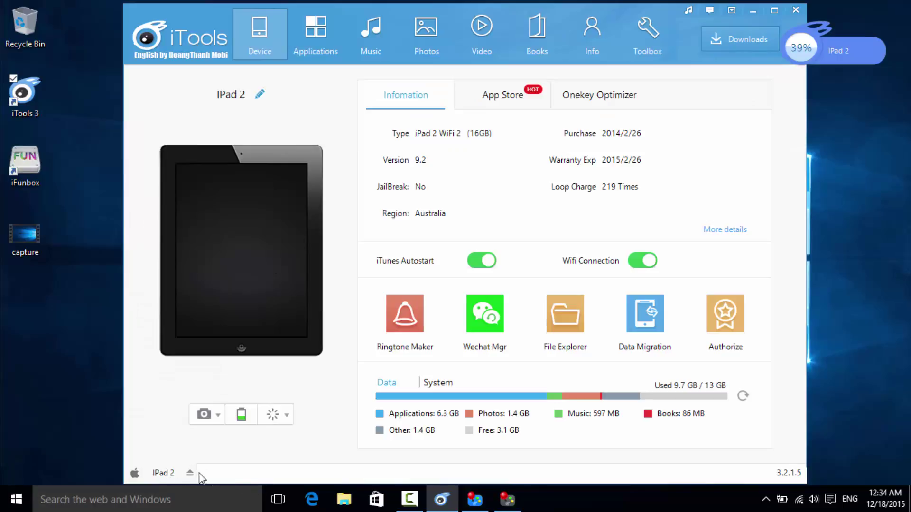
left_click(475, 500)
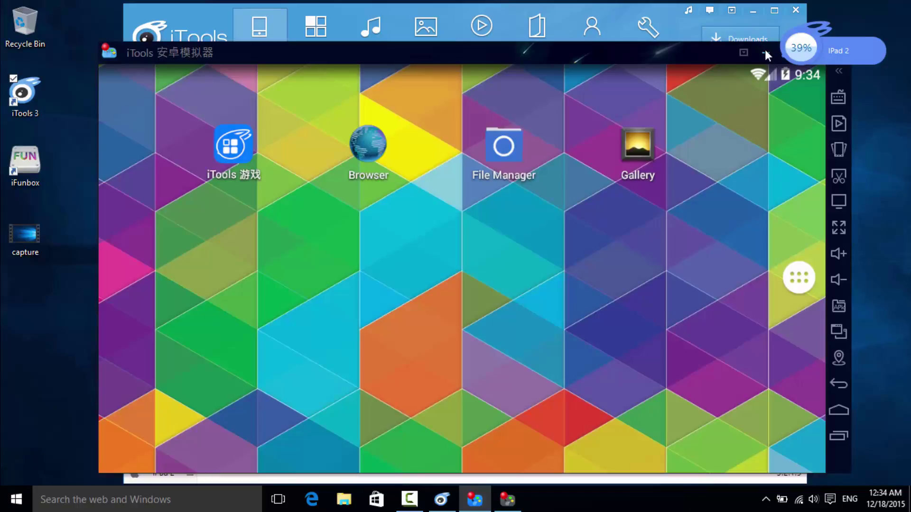
left_click(748, 52)
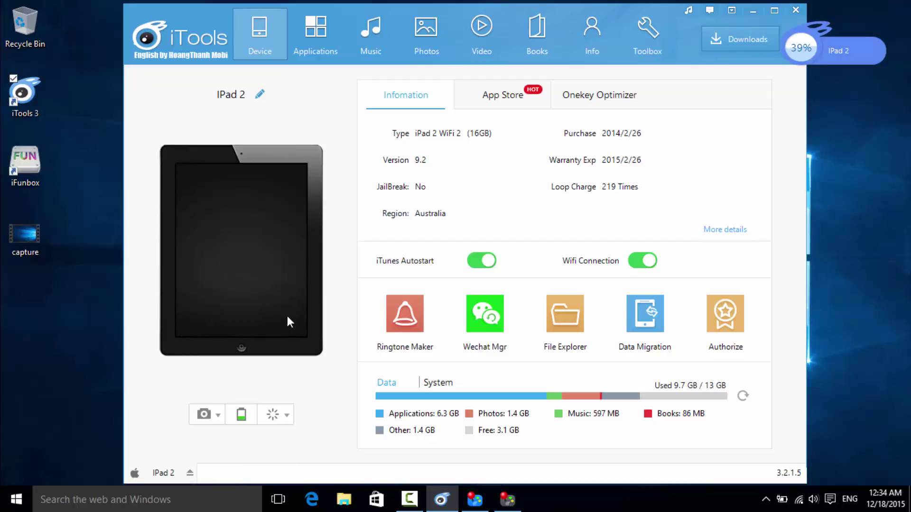
left_click(319, 41)
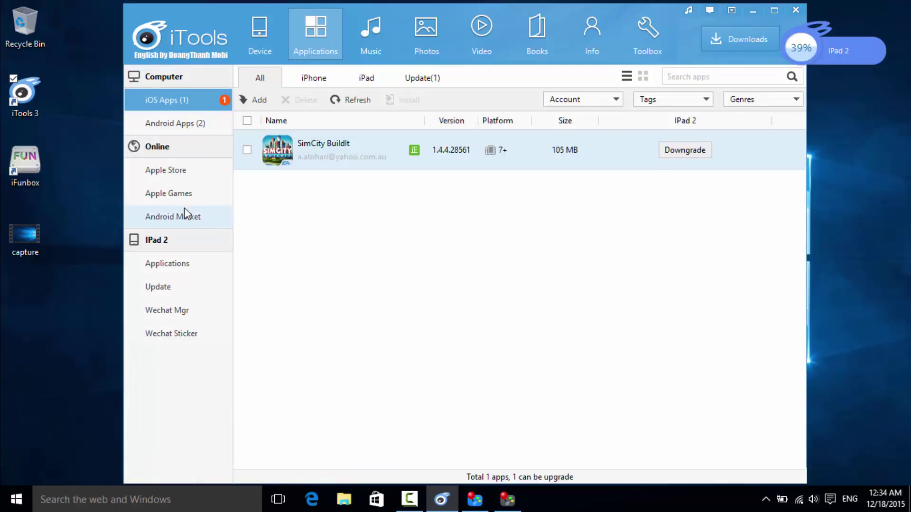
Search the Android Market for 'minecraft' to list about 300 matching apps.
left_click(165, 216)
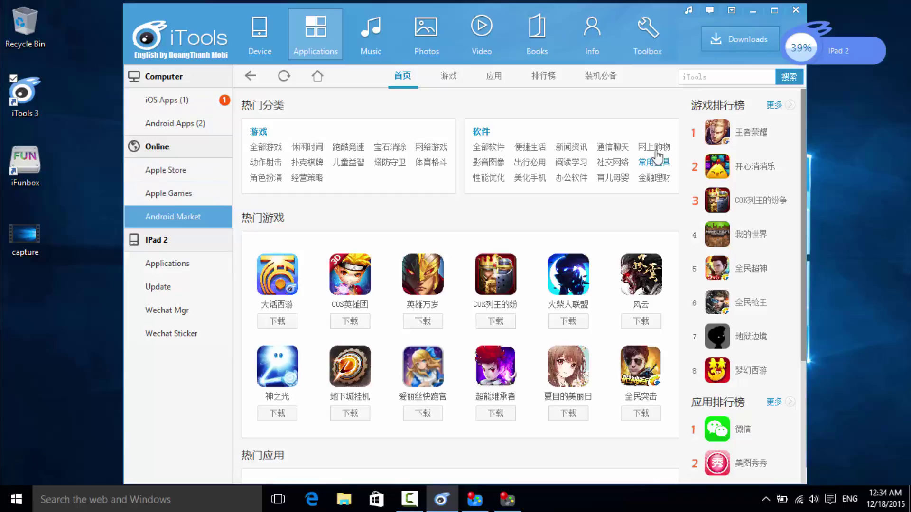
left_click(695, 78)
key("Return")
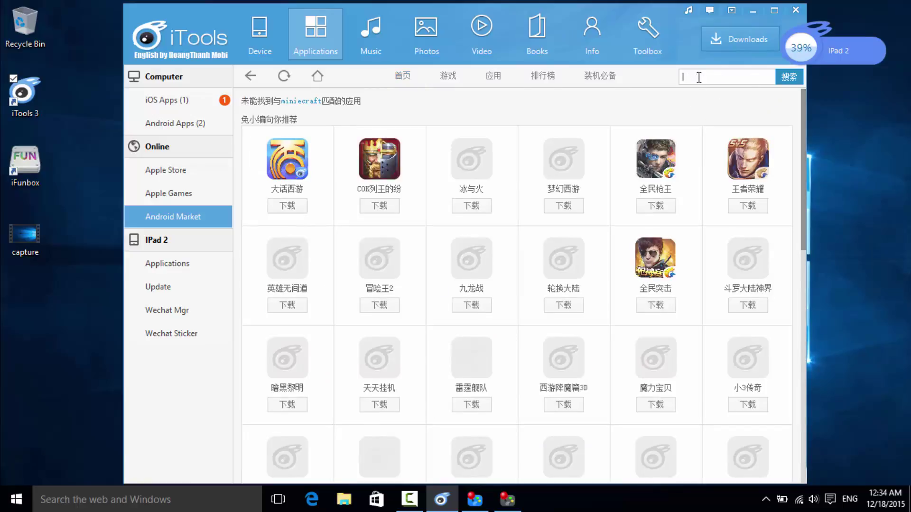
type("mine")
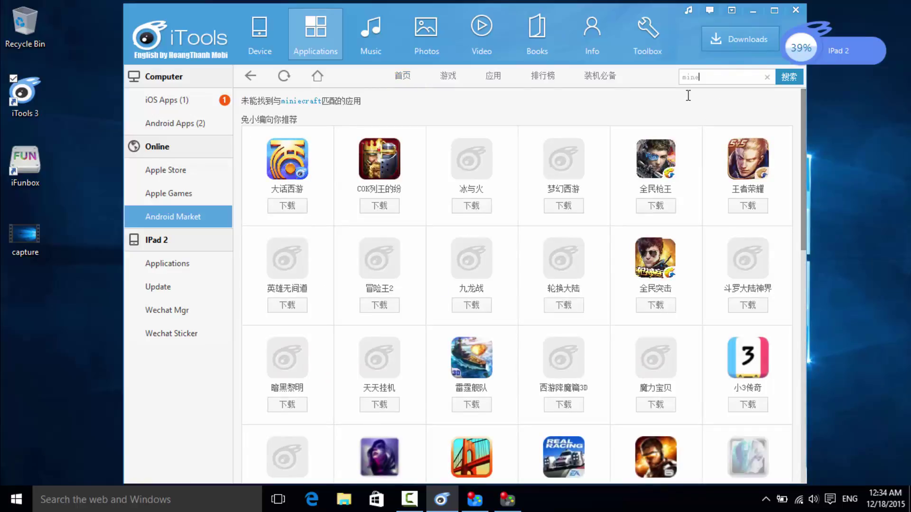
type("craft")
key("Return")
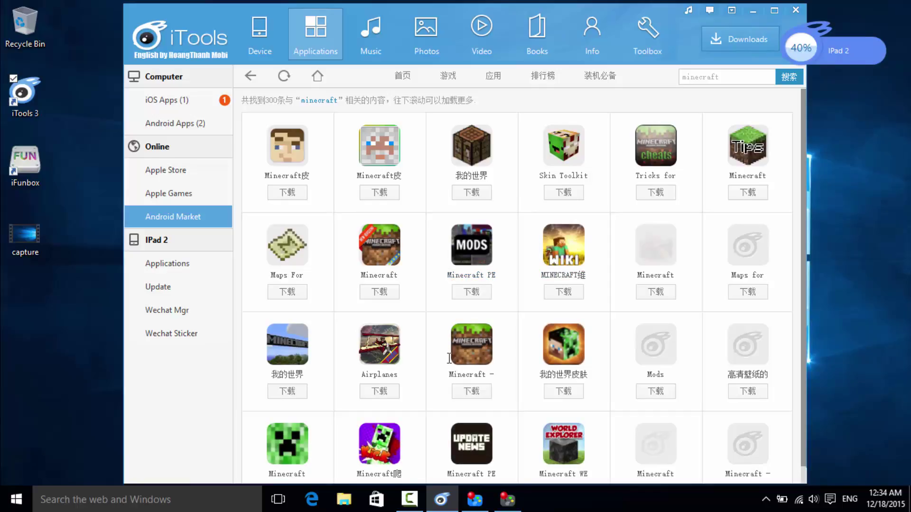
Preview three Minecraft results' details, then return to the earlier 'miniecraft' search page.
left_click(468, 374)
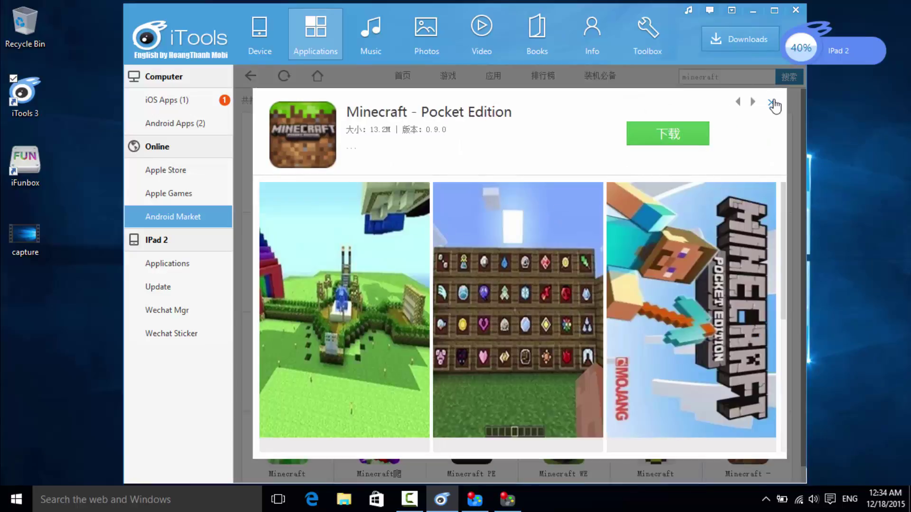
left_click(773, 104)
left_click(384, 260)
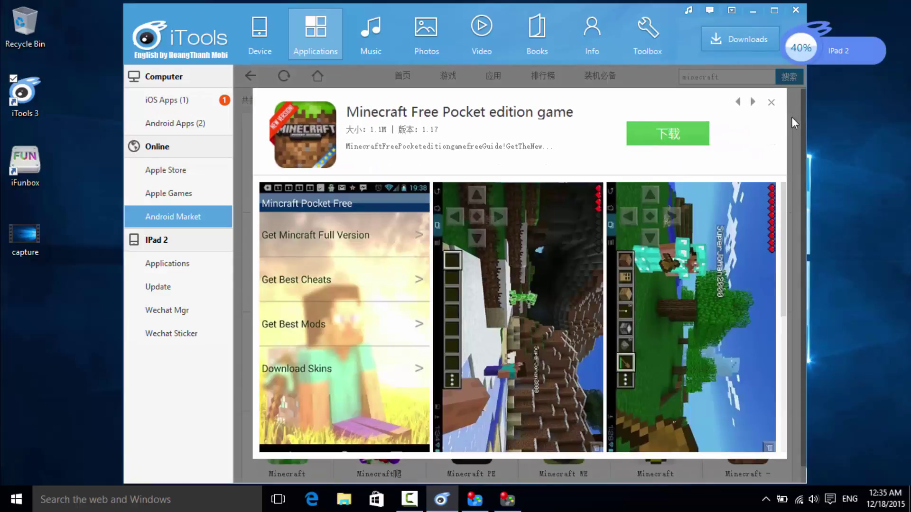
left_click(772, 102)
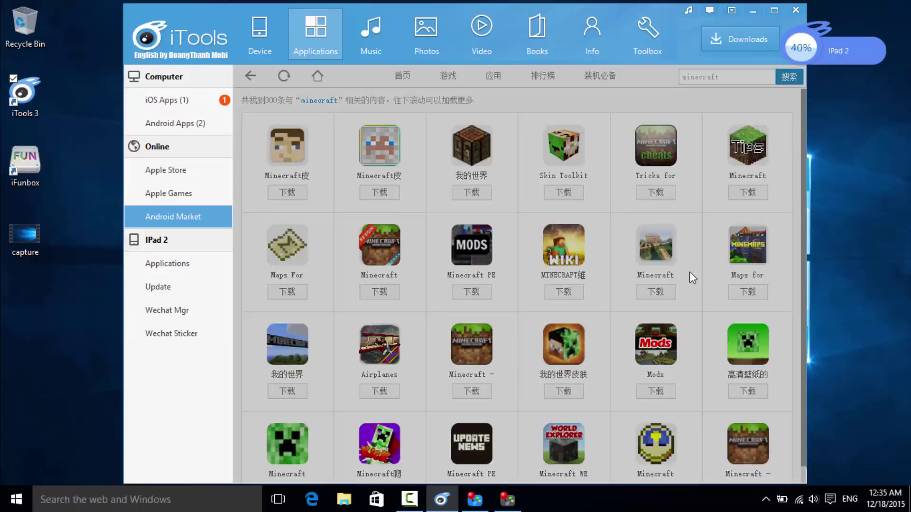
left_click(690, 272)
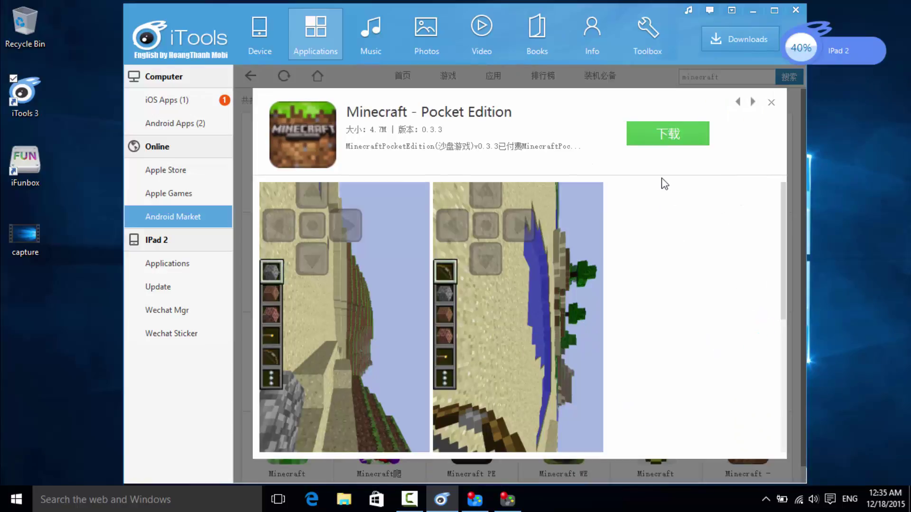
left_click(772, 103)
scroll(699, 353, "up", 2)
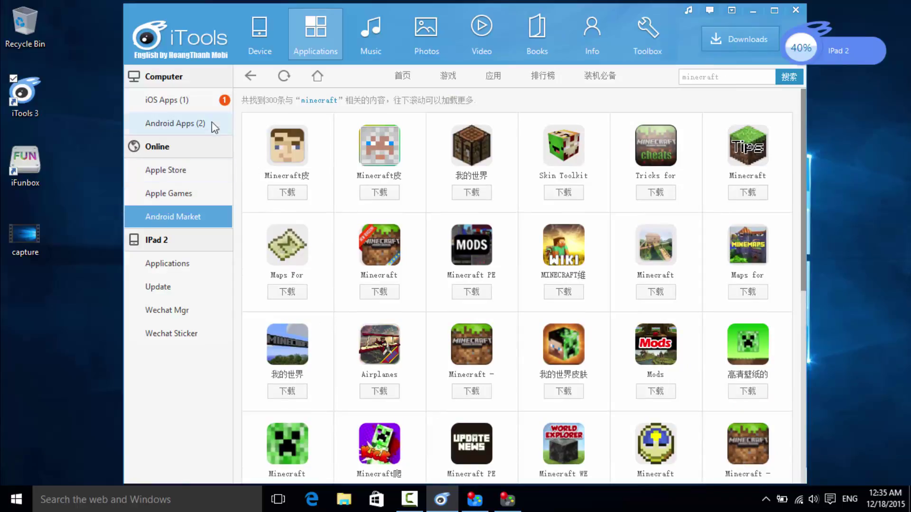
left_click(250, 76)
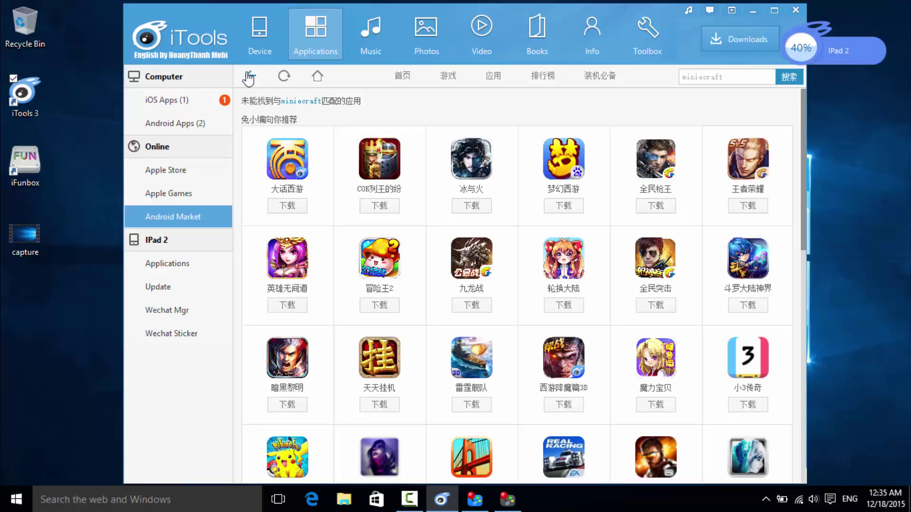
Find 我的世界 (25.0 MB, v0.13.0.b5) in the rankings already downloaded, then view iOS Apps.
left_click(317, 76)
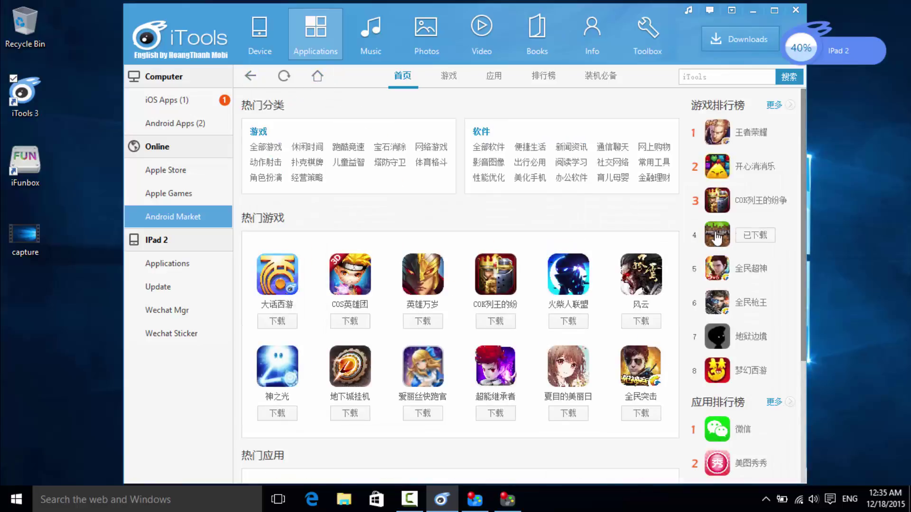
left_click(718, 236)
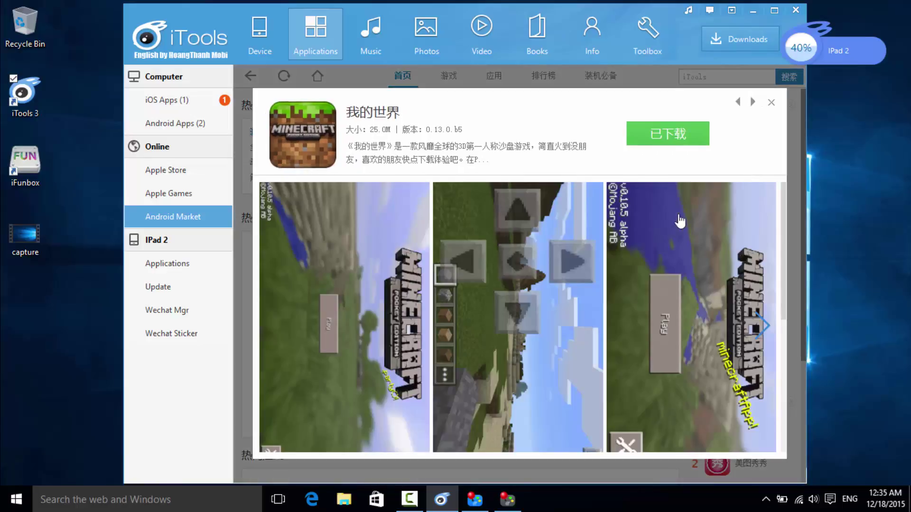
left_click(659, 136)
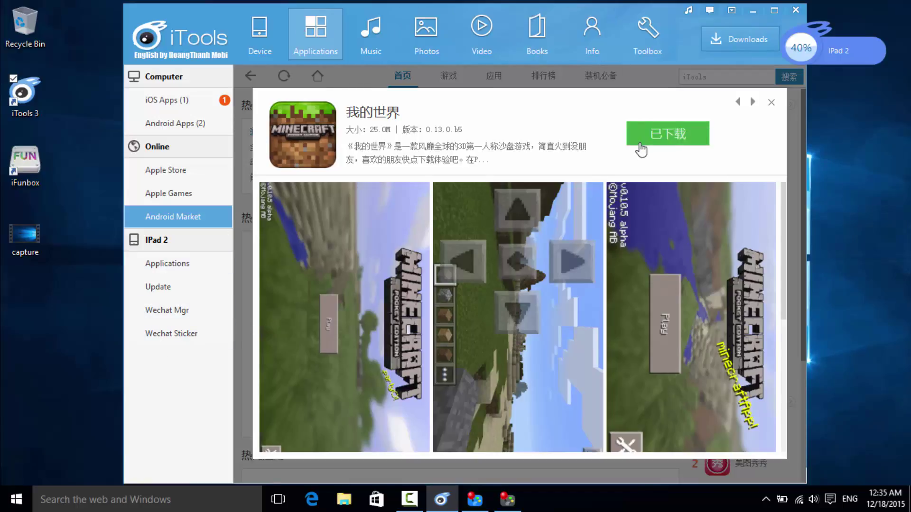
left_click(182, 98)
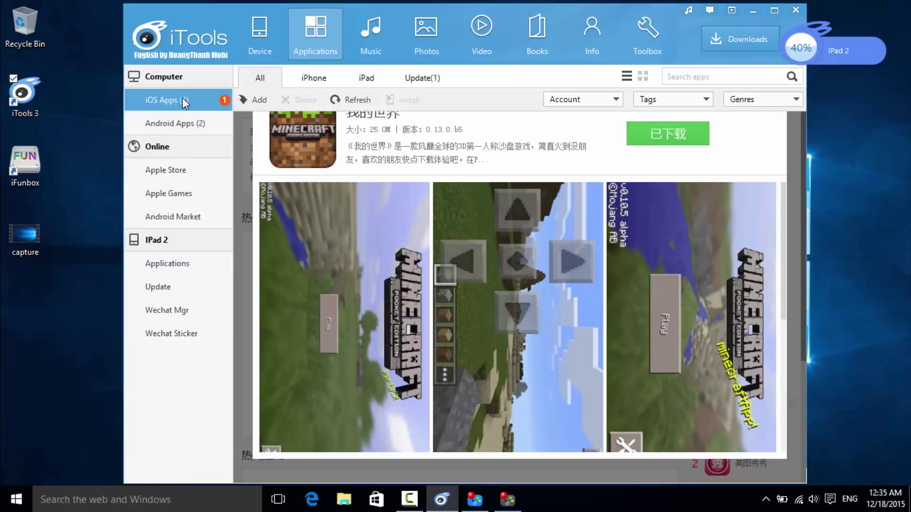
Launch 我的世界 from the Android Apps list and dismiss the emulator manager and add-emulator panel.
left_click(159, 126)
double_click(278, 156)
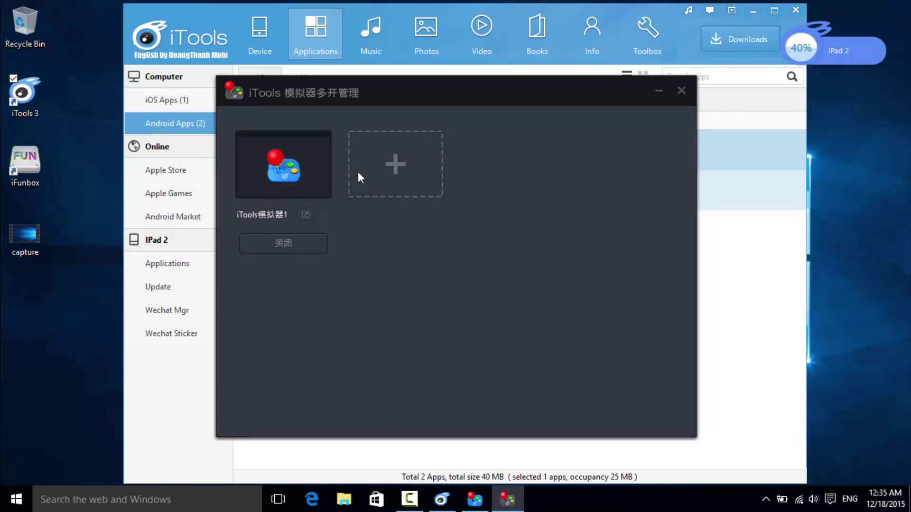
left_click(390, 170)
left_click(564, 168)
left_click(680, 92)
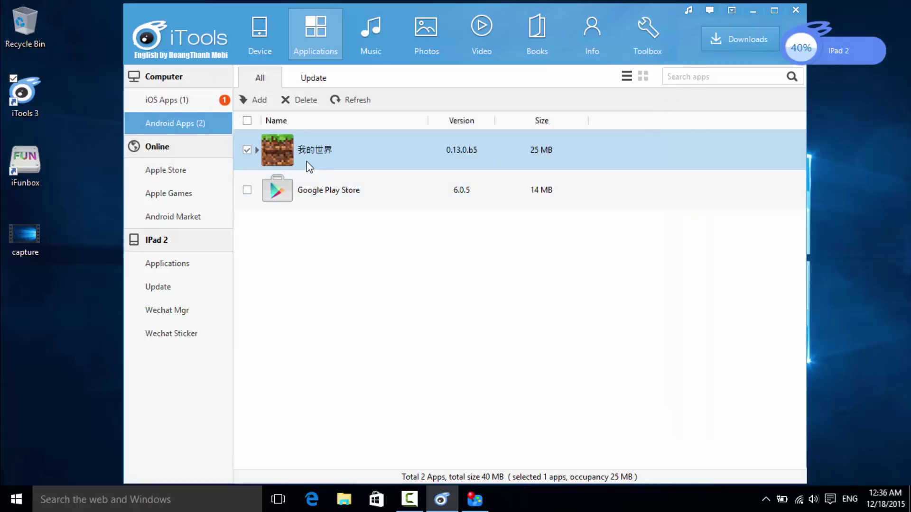
Check the 我的世界 row's action menu, then close iTools 3.
right_click(295, 150)
left_click(353, 302)
left_click(795, 11)
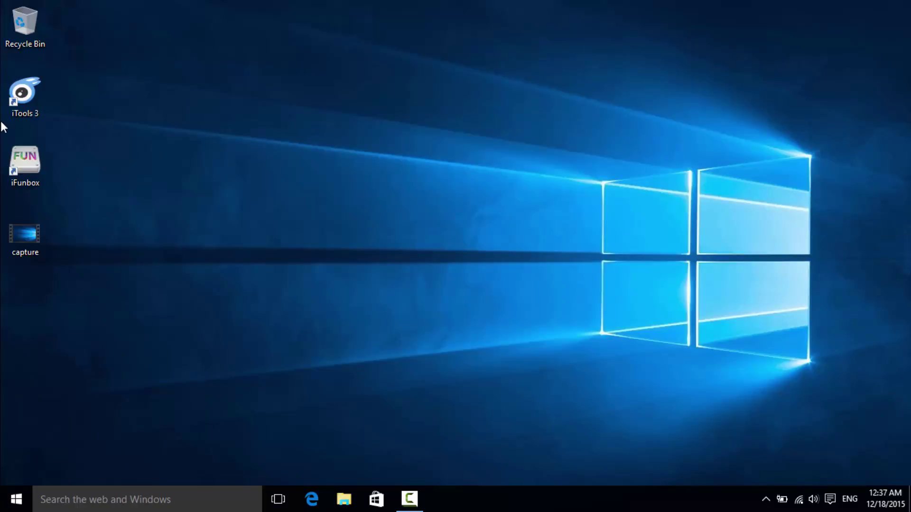
left_click(32, 166)
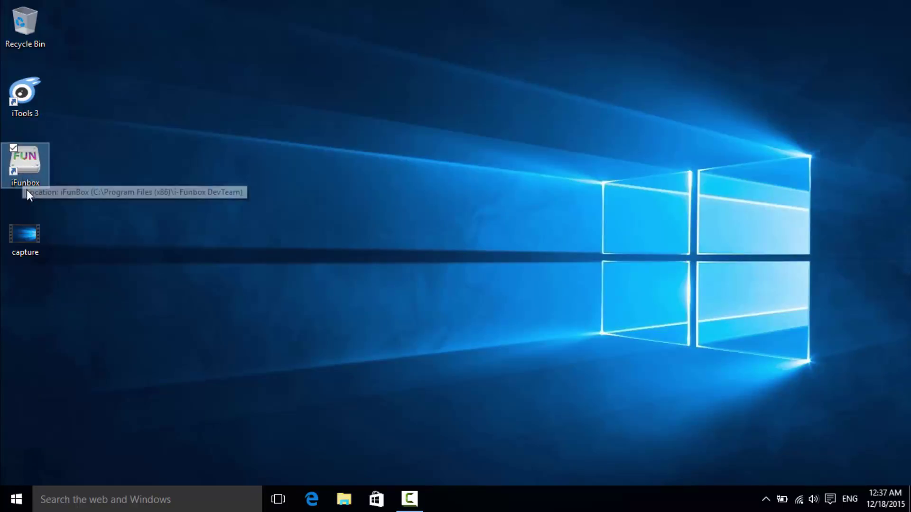